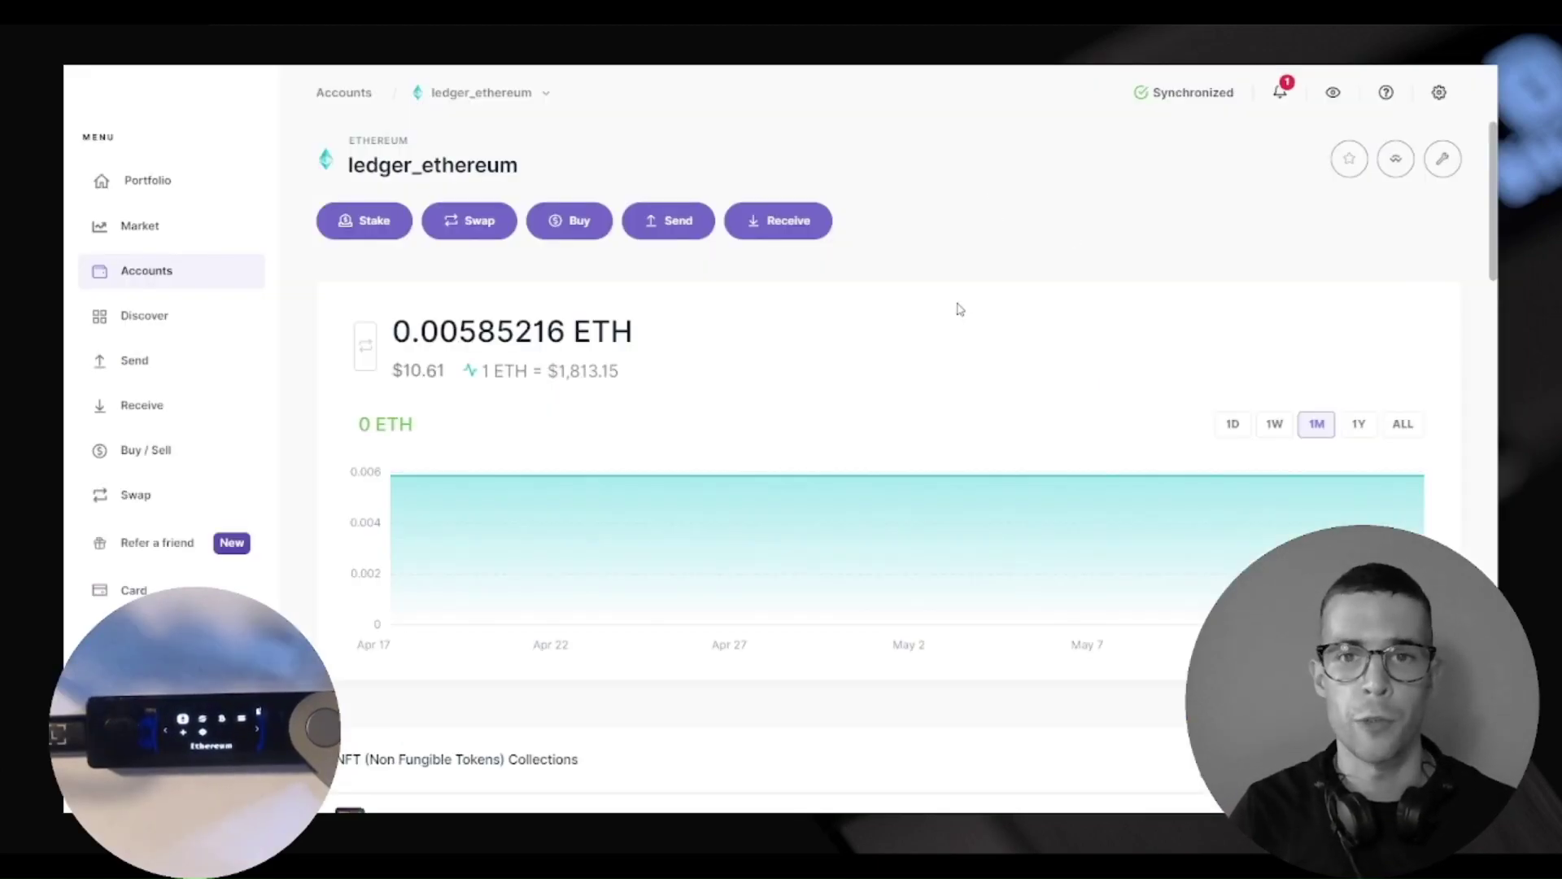
Start receiving into ledger_ethereum and continue to its receiving-address verification step
click(795, 227)
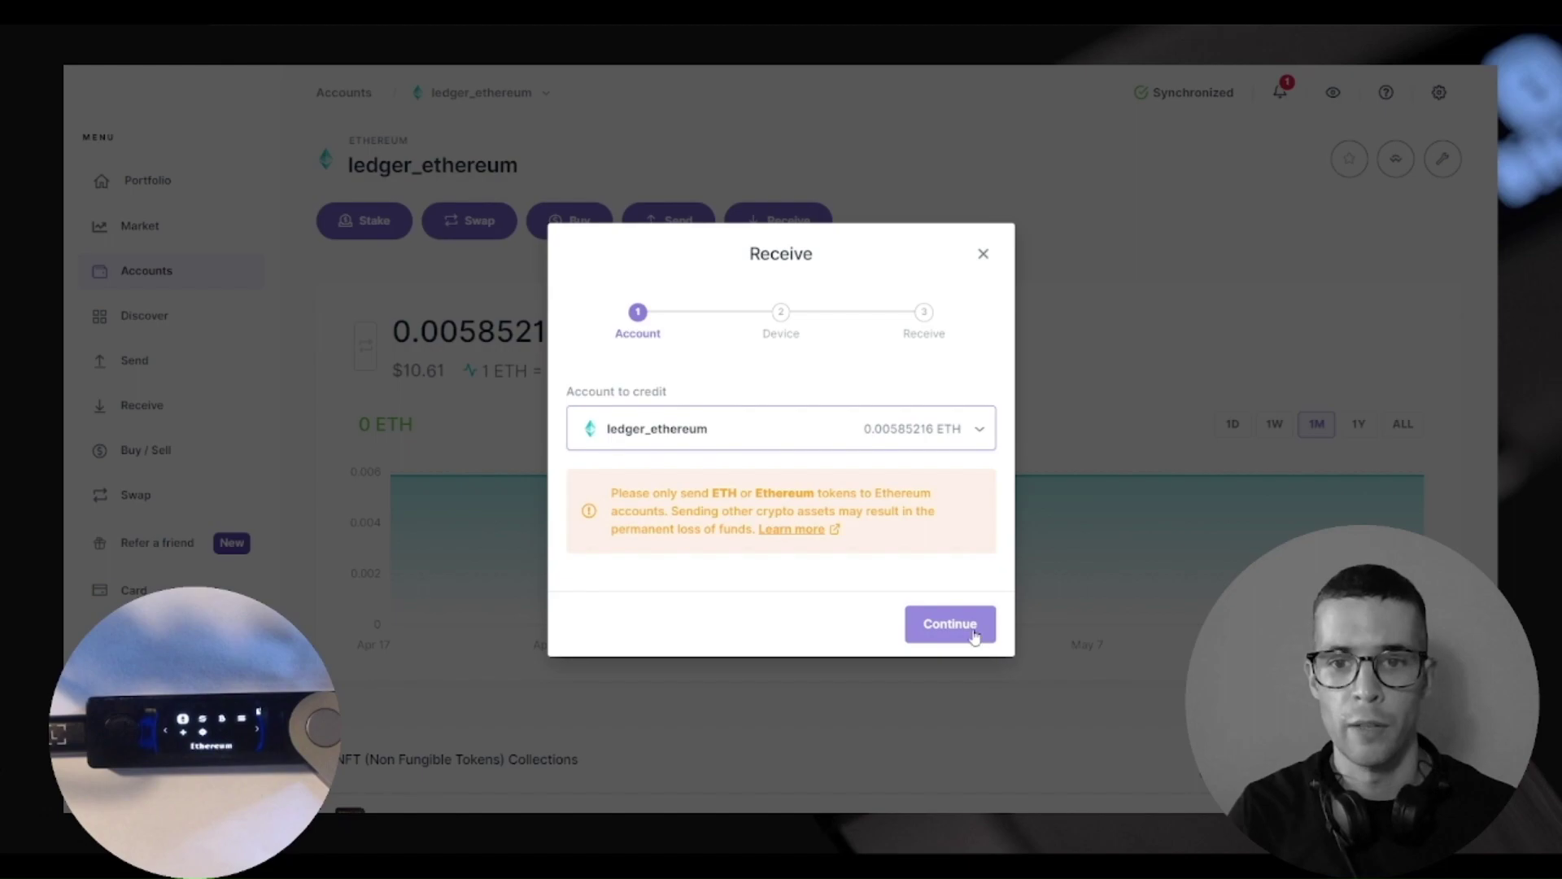
key(Return)
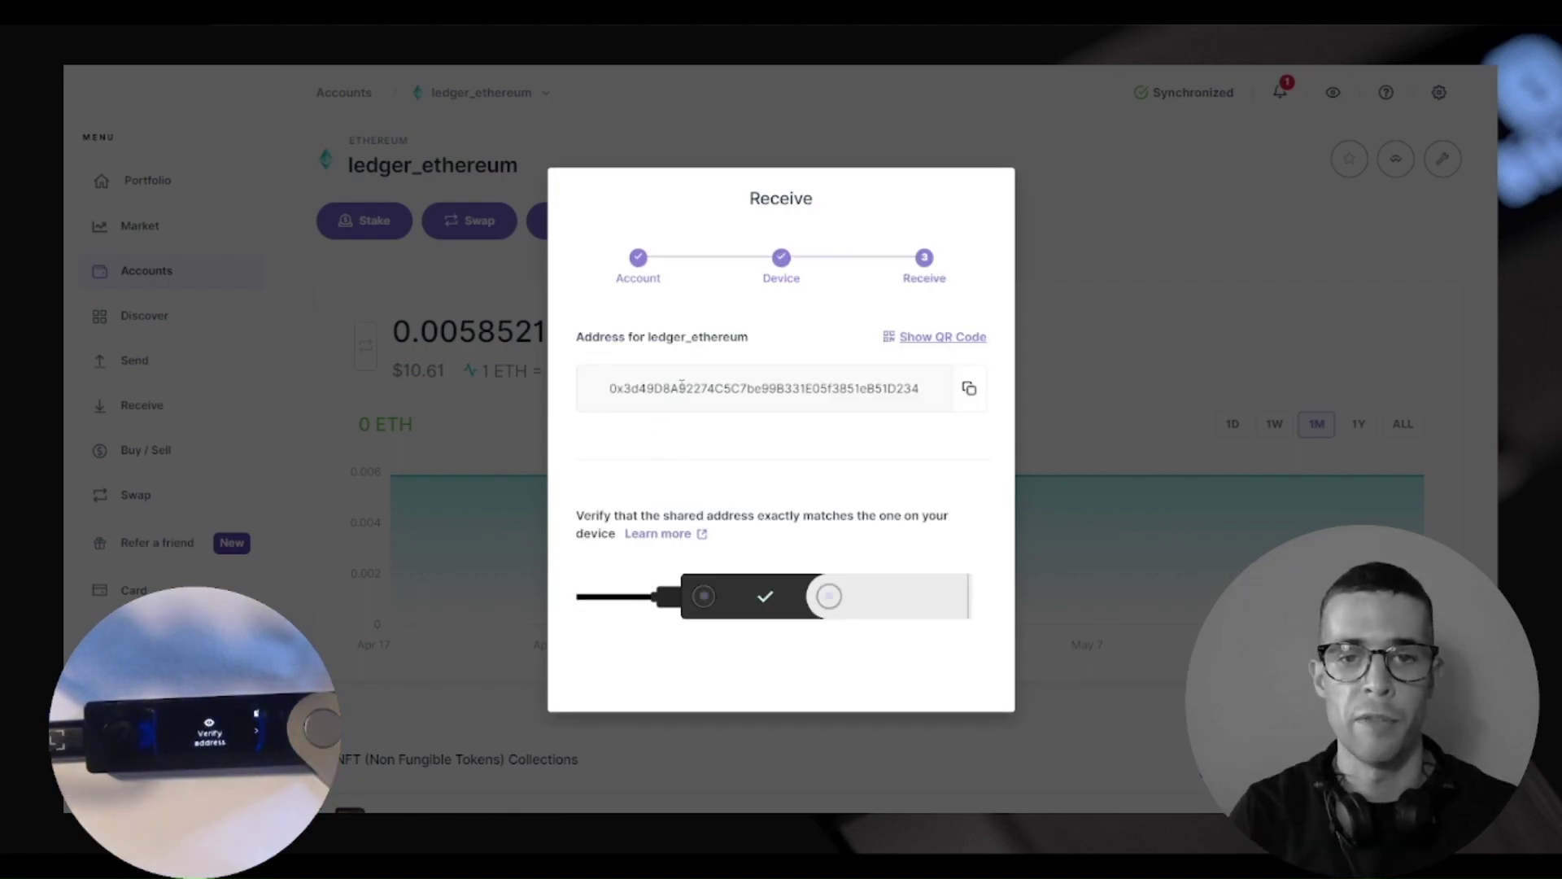
Copy the ledger_ethereum receiving address shown for on-device verification
click(968, 391)
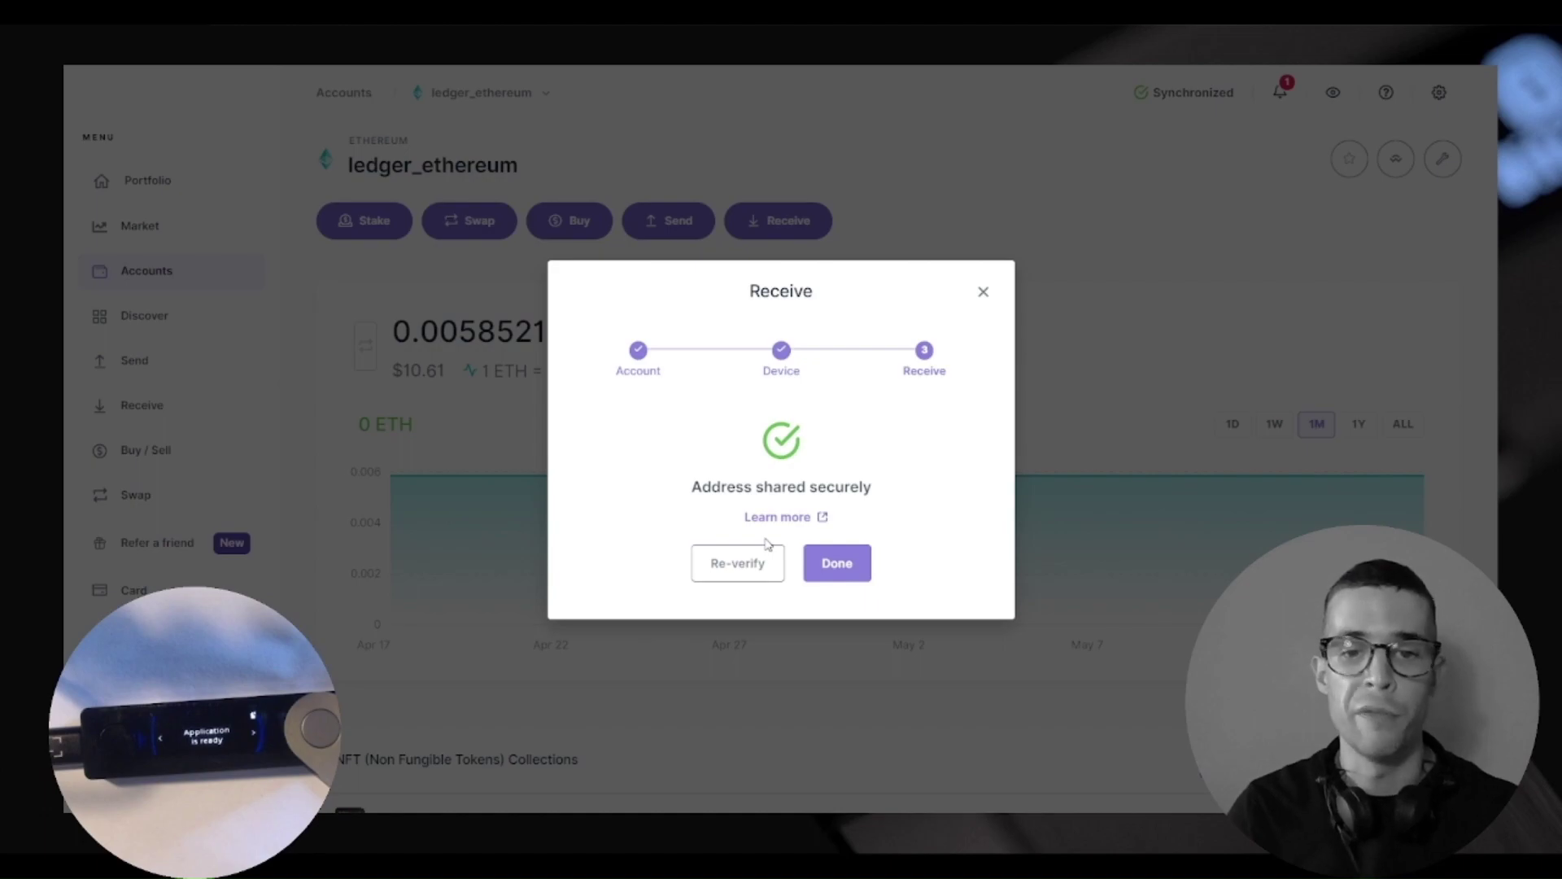
Re-verify the Ledger address, paste it as Binance's PEPE withdrawal address, and list networks
click(746, 570)
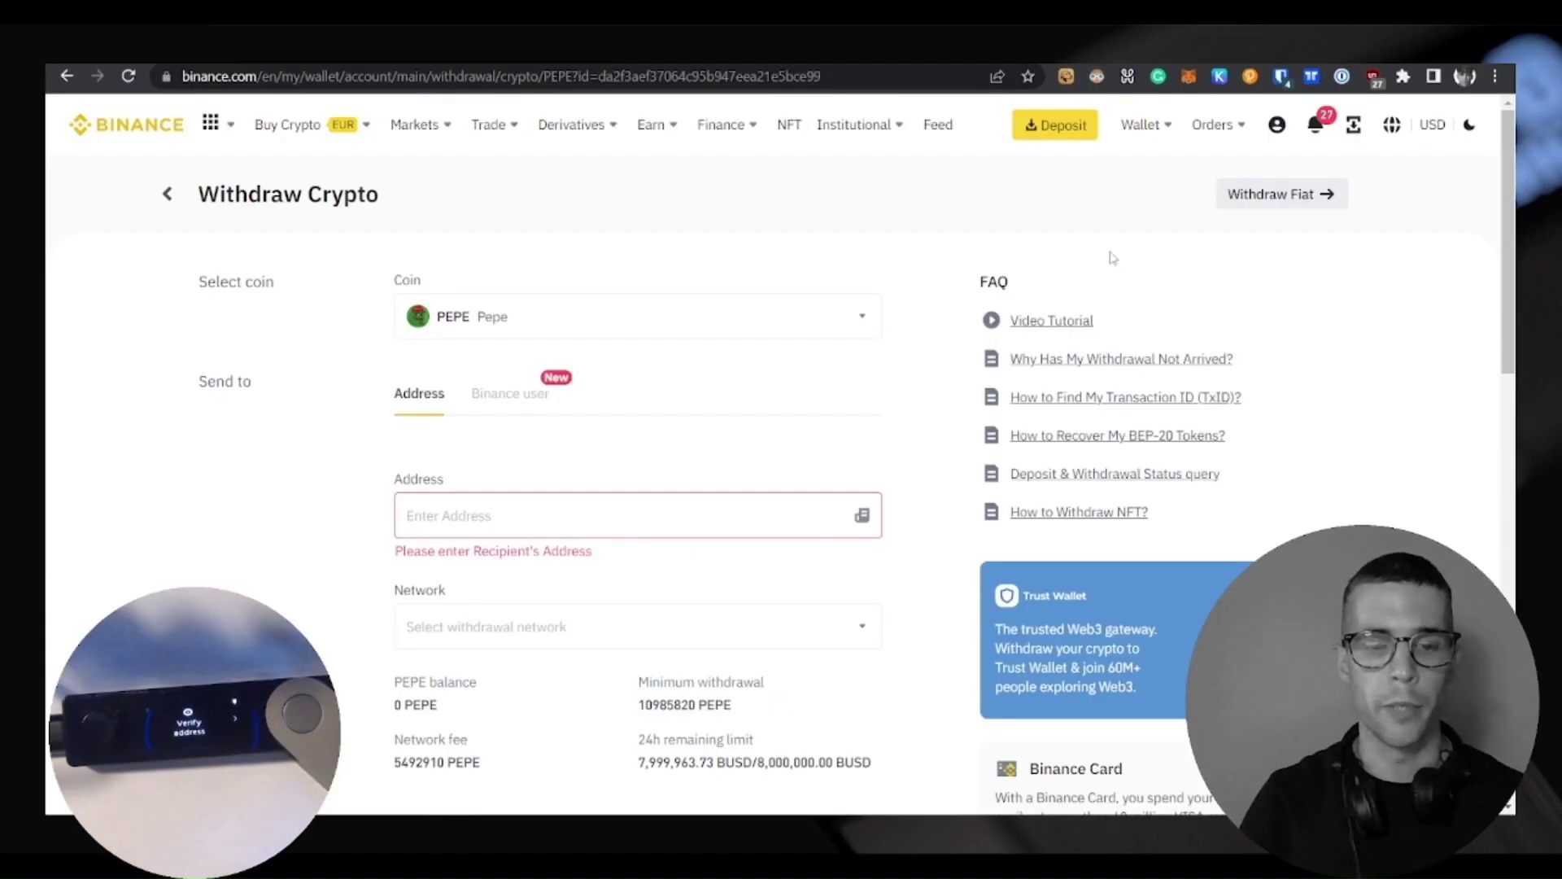
click(477, 515)
key(ctrl+v)
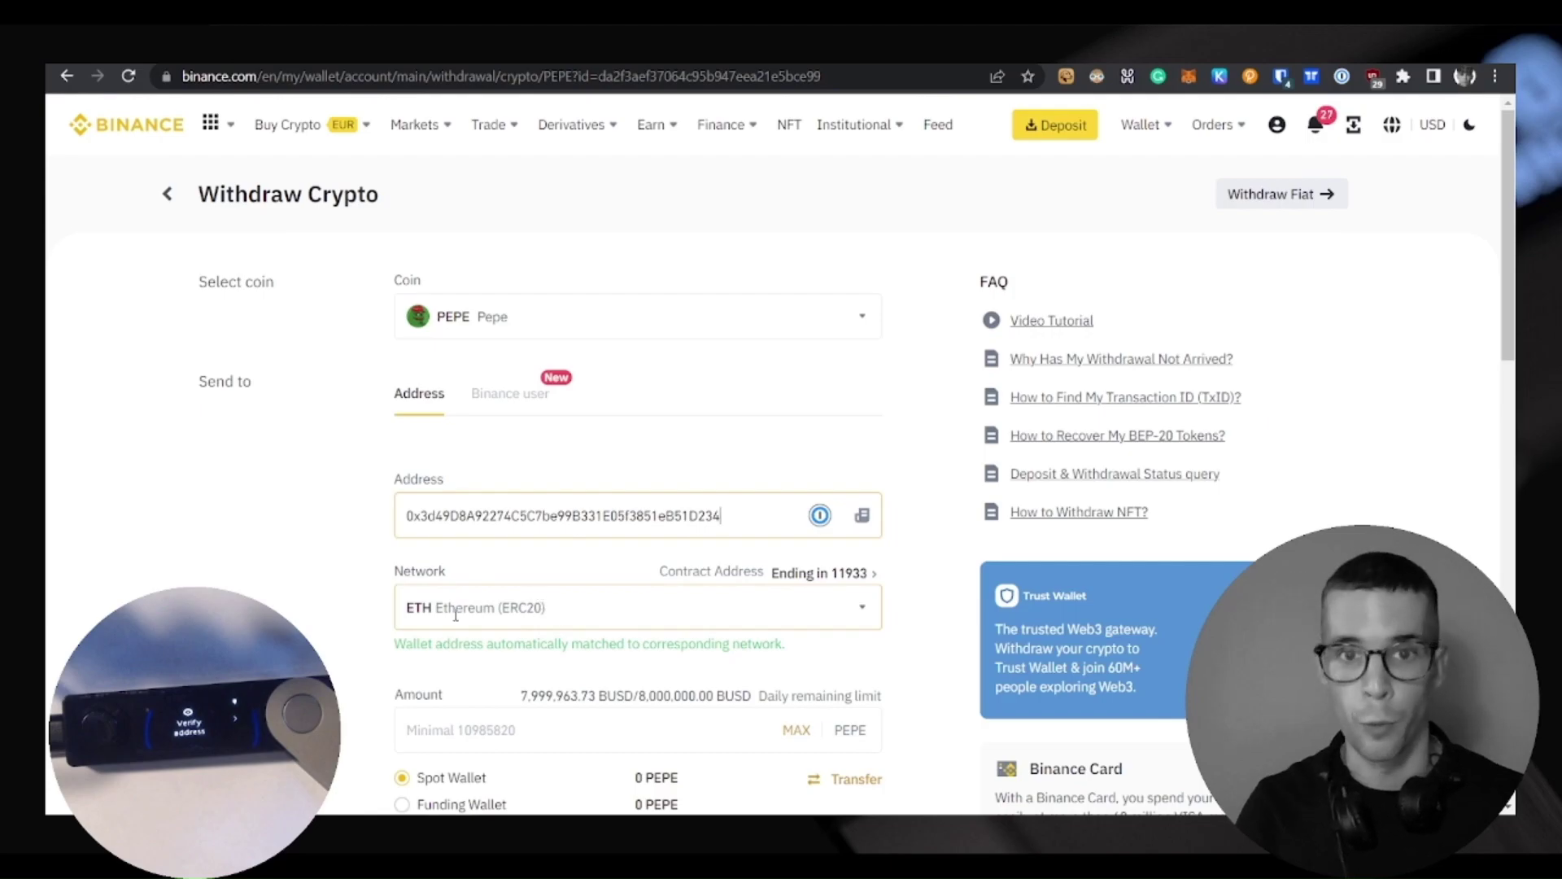
click(537, 623)
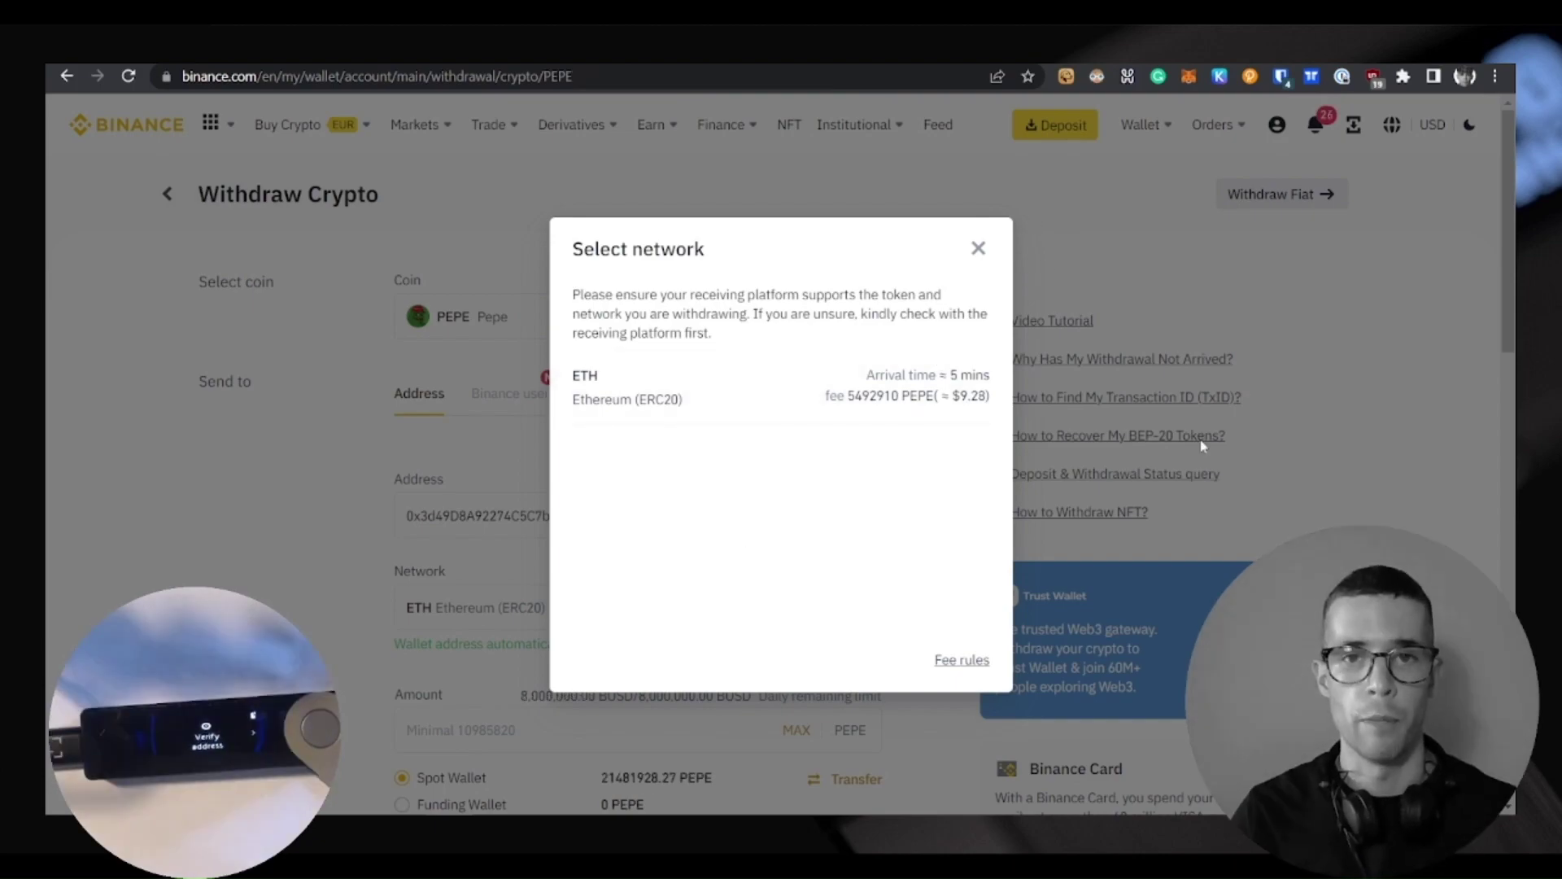
Withdraw the full PEPE balance over ETH (ERC20) and acknowledge the submitted request
click(663, 396)
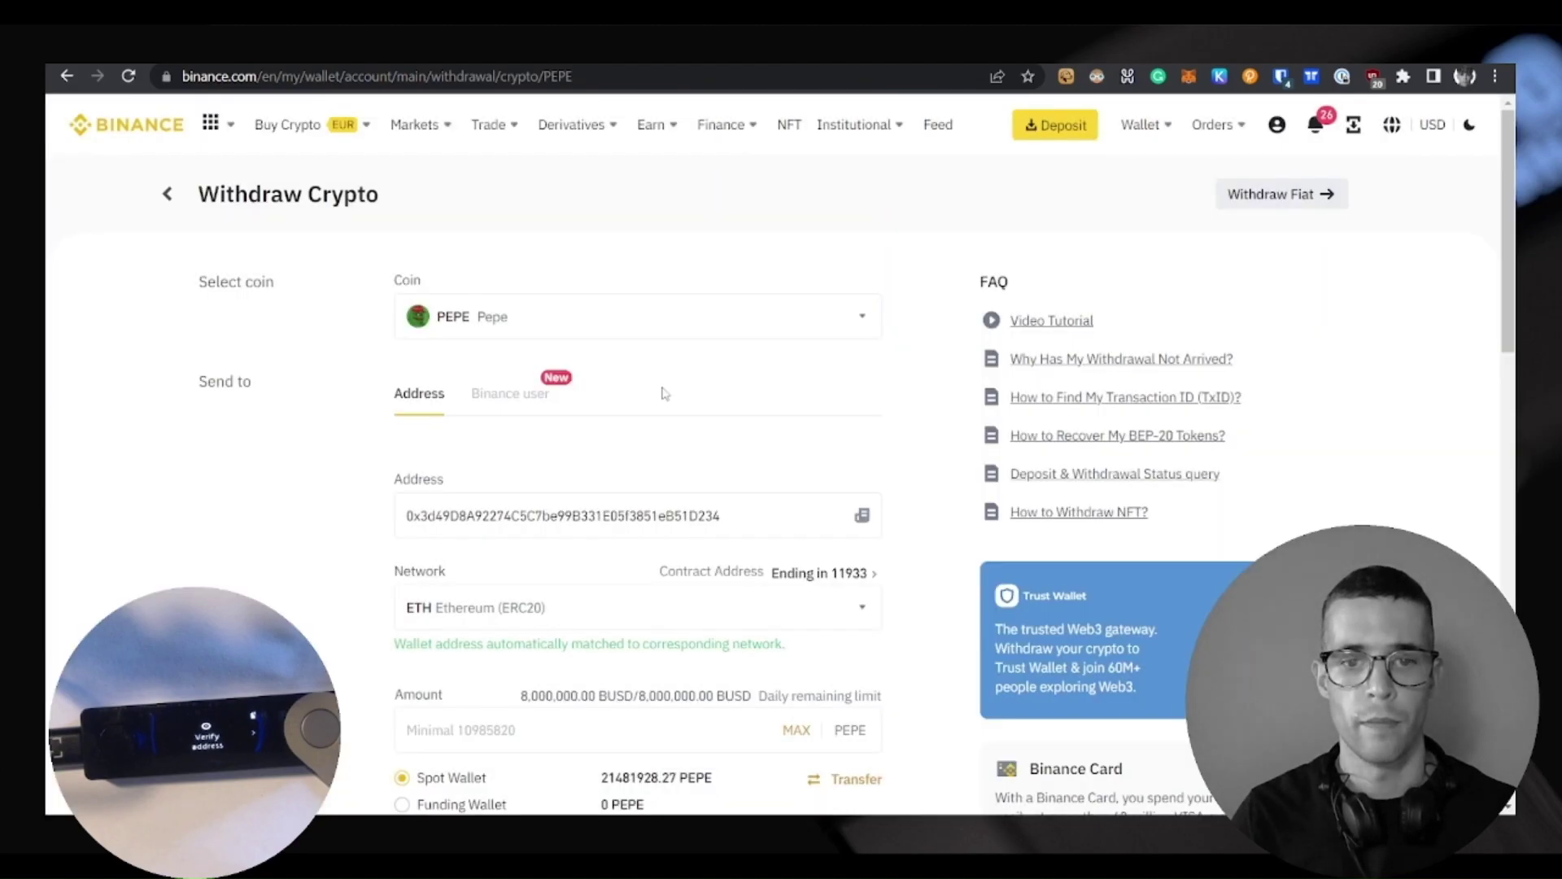
scroll(663, 395, down, 3)
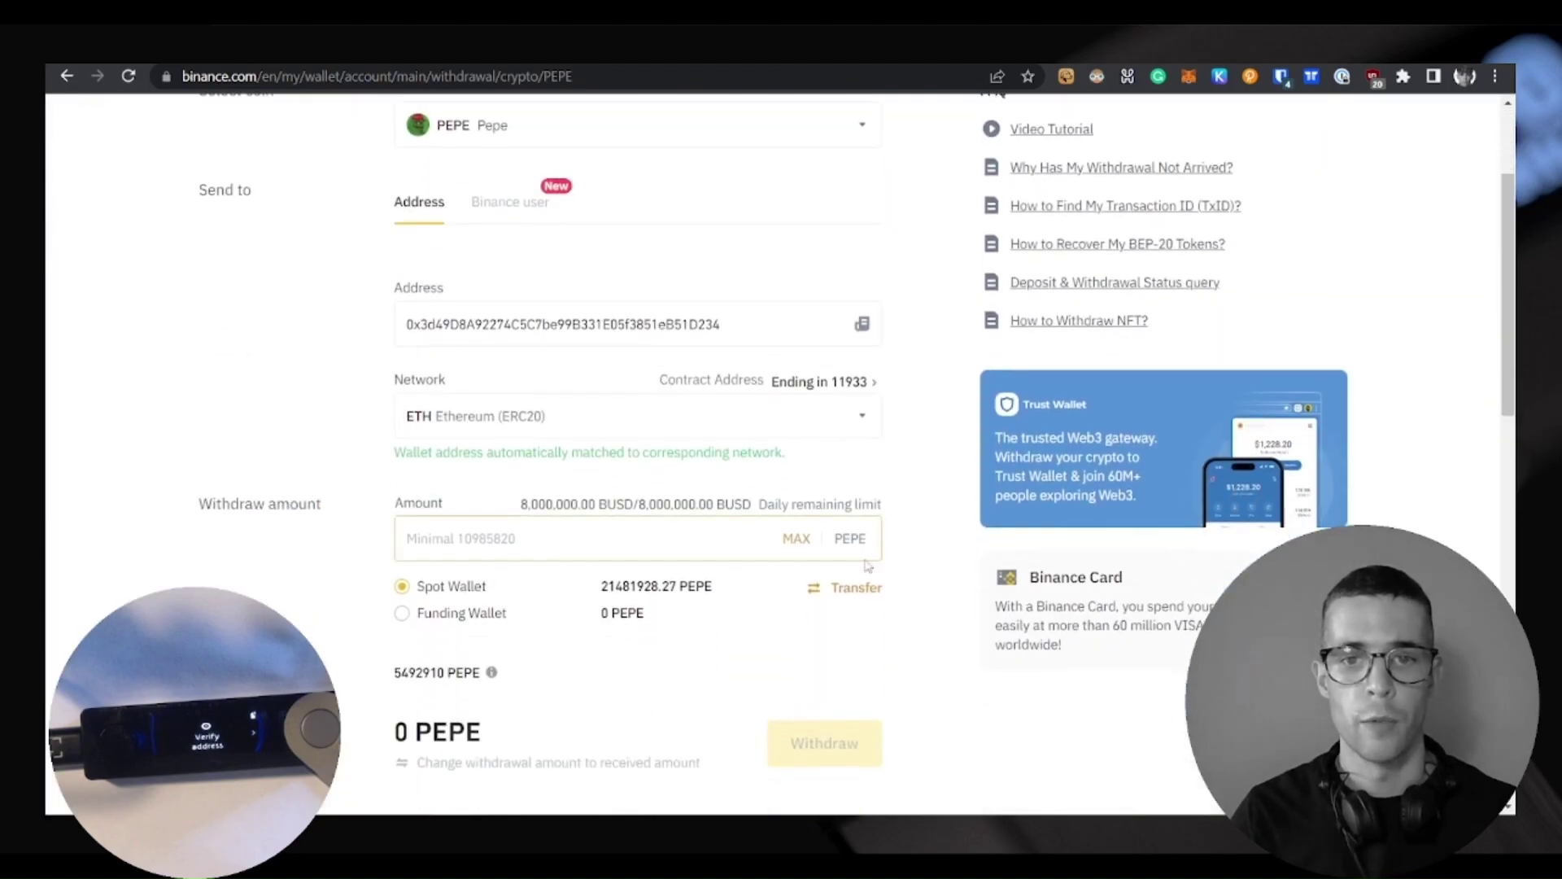
click(789, 543)
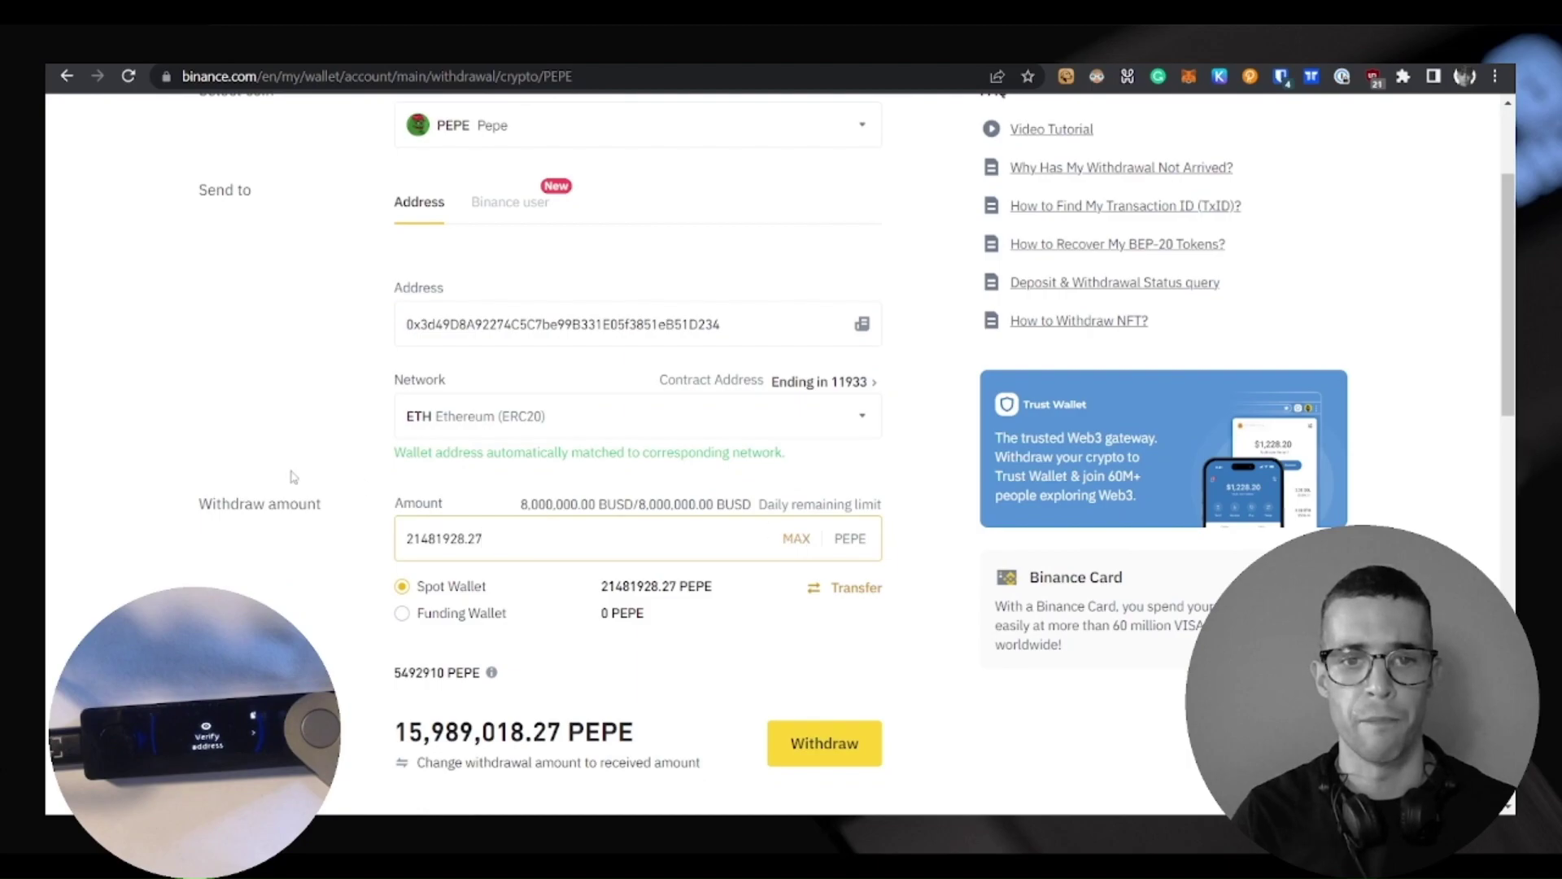
scroll(462, 532, down, 3)
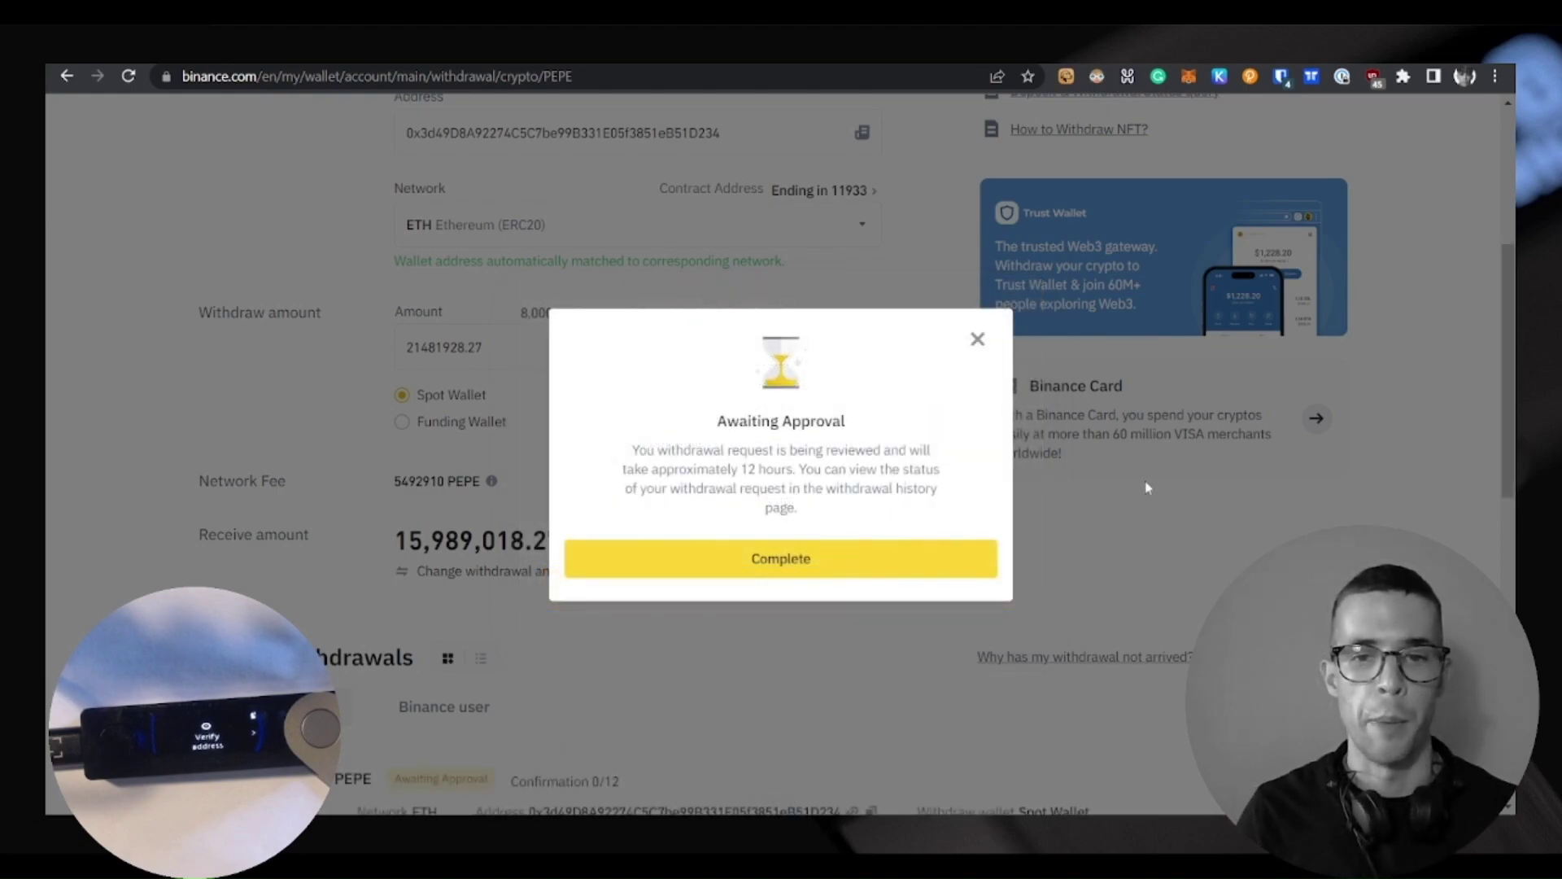
click(806, 567)
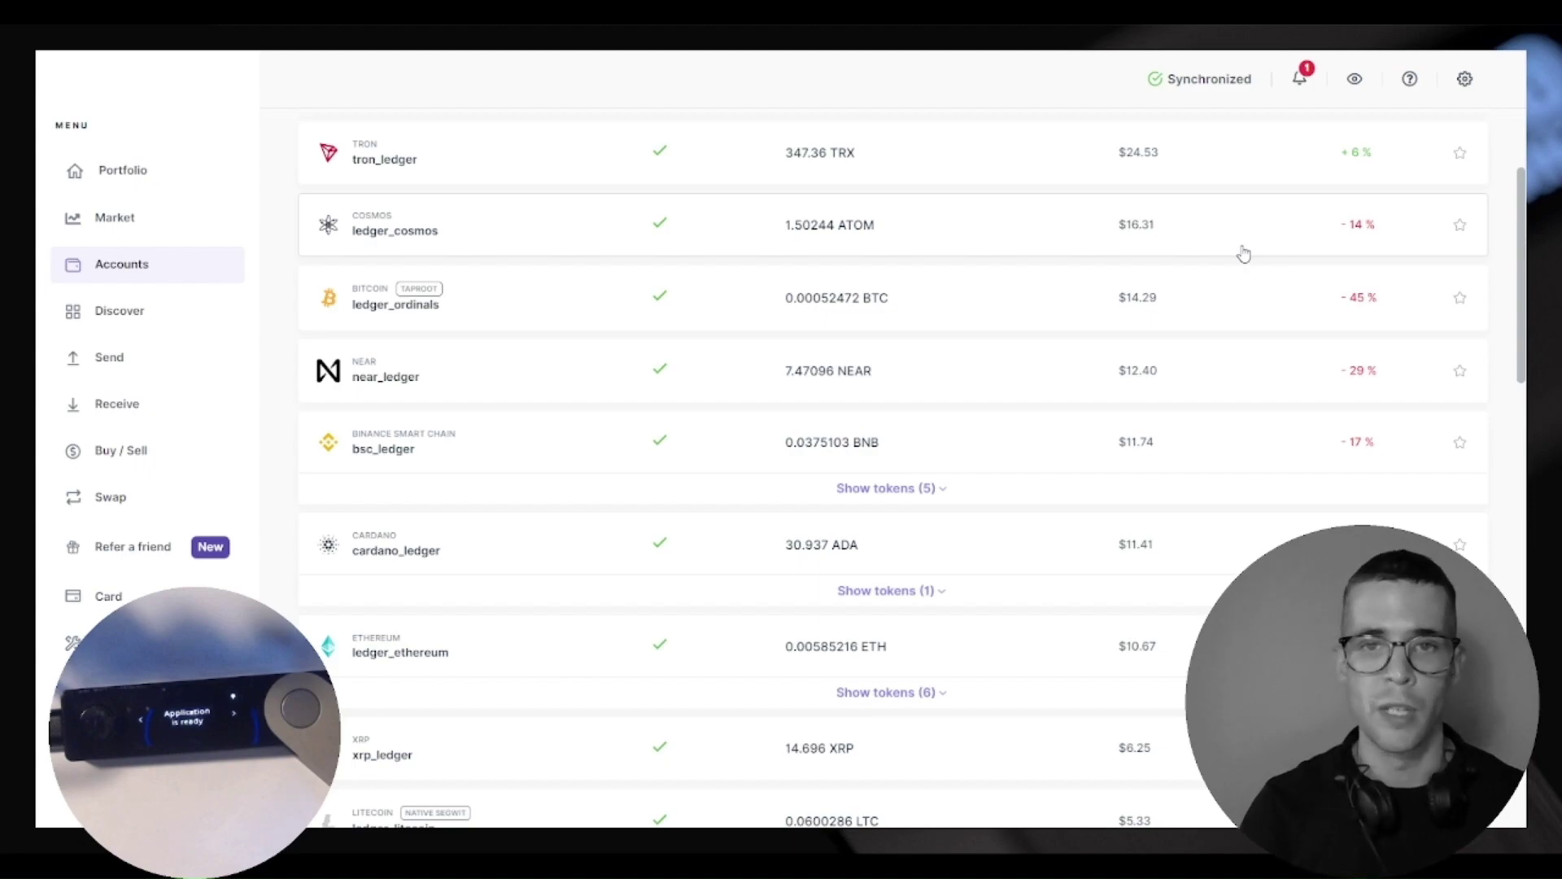
scroll(903, 363, down, 4)
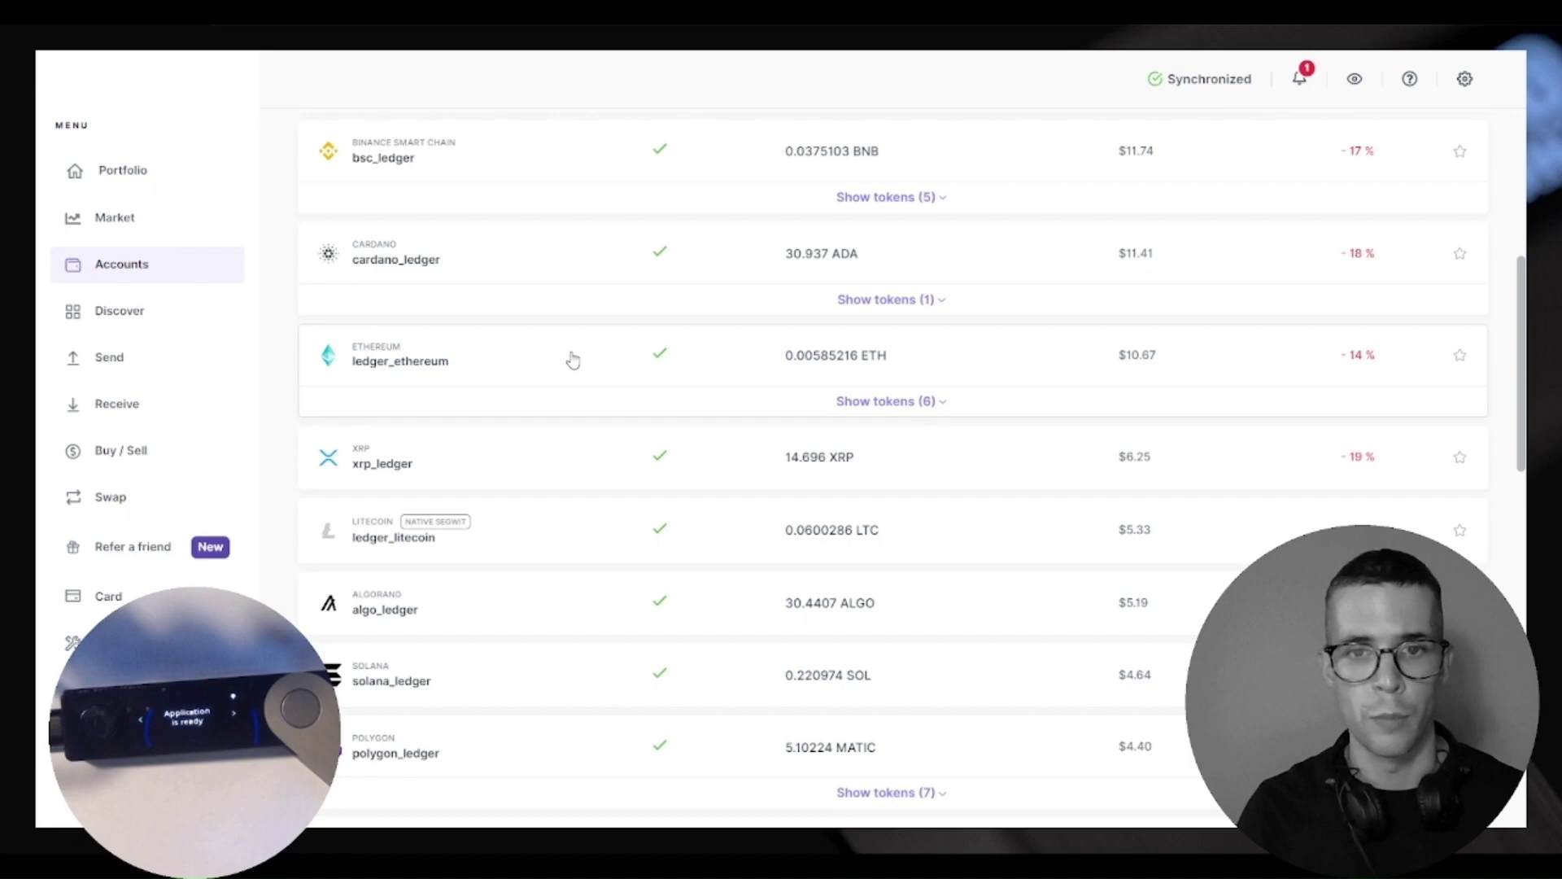
Expand the ledger_ethereum account row to show its six tokens, including Pepe
click(905, 402)
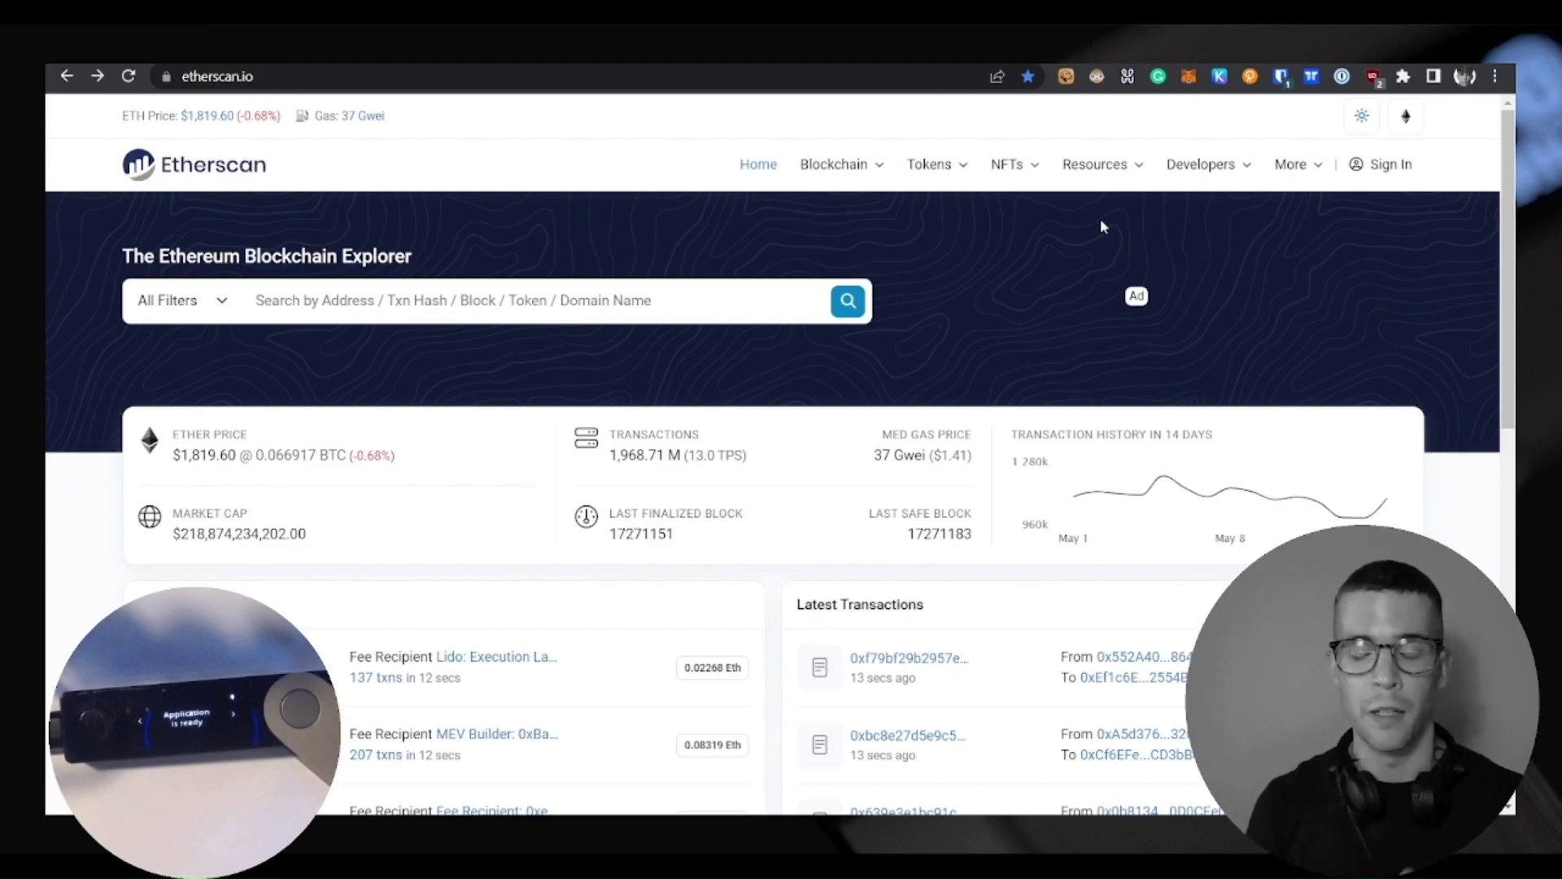
Search Etherscan for the Ledger Ethereum address and list its token holdings, including 15,989,018.27 PEPE
drag(316, 174, 236, 167)
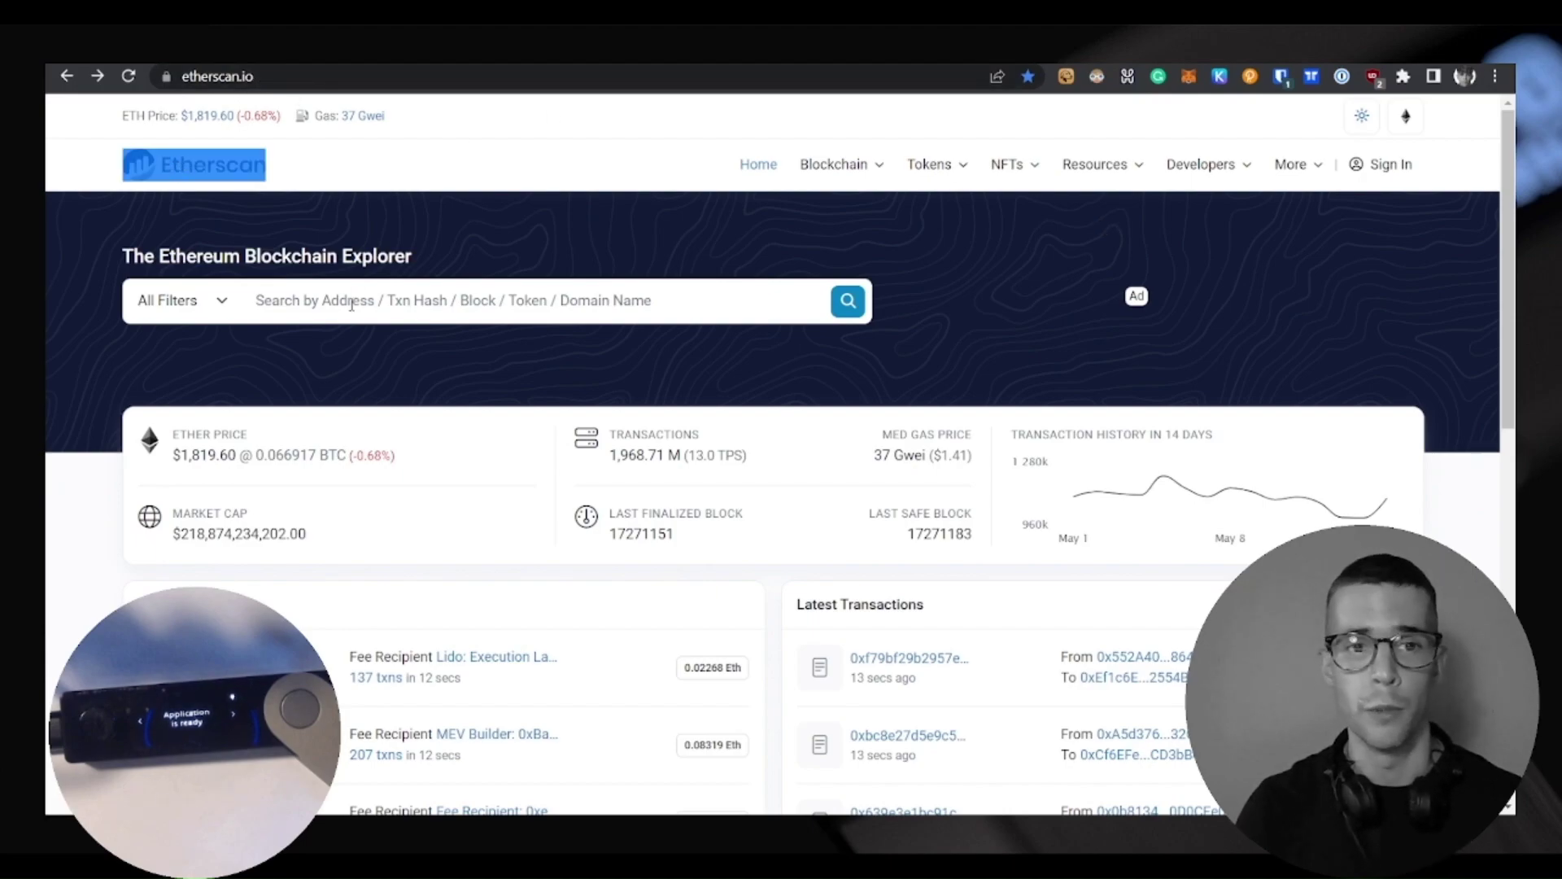
click(352, 304)
text(0x3d49D8A92274C5C7be99B331E05f3851eB51D234)
key(Return)
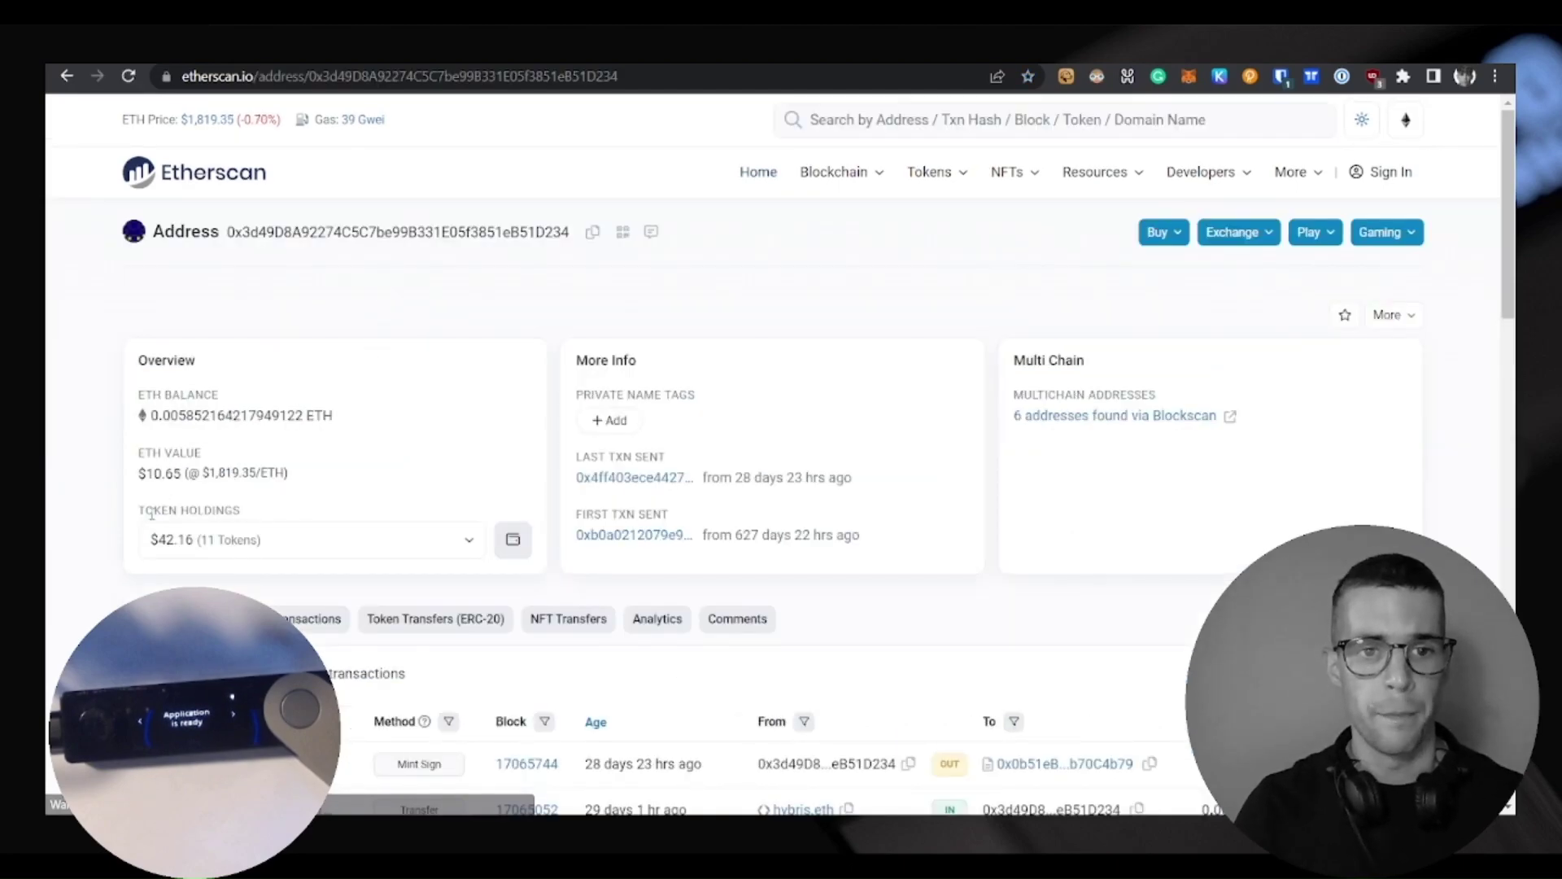
drag(145, 511, 265, 520)
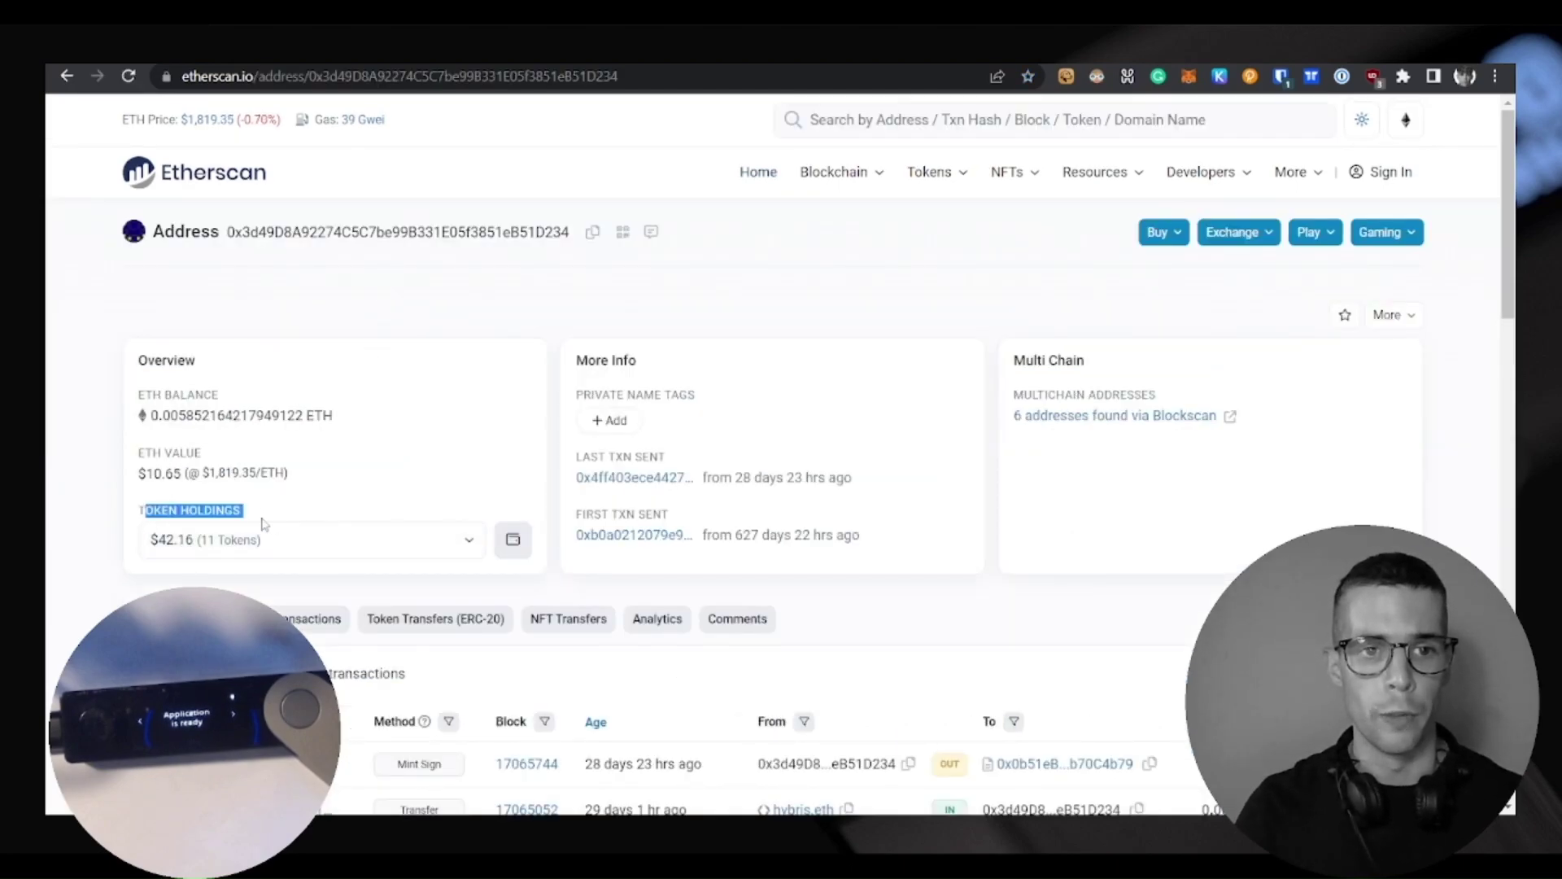
click(465, 545)
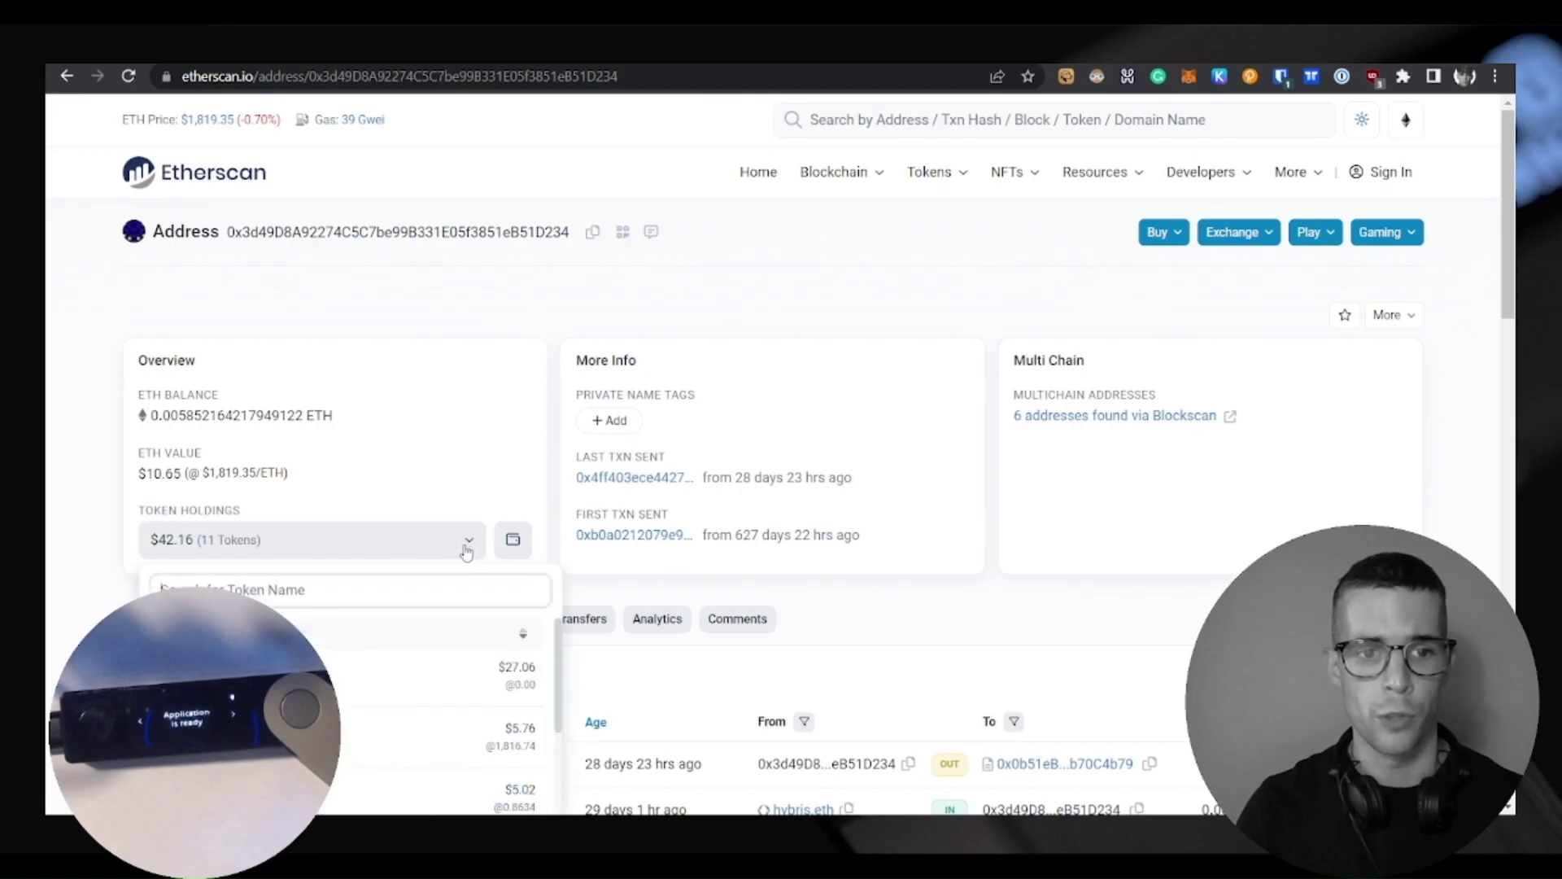
scroll(463, 545, down, 2)
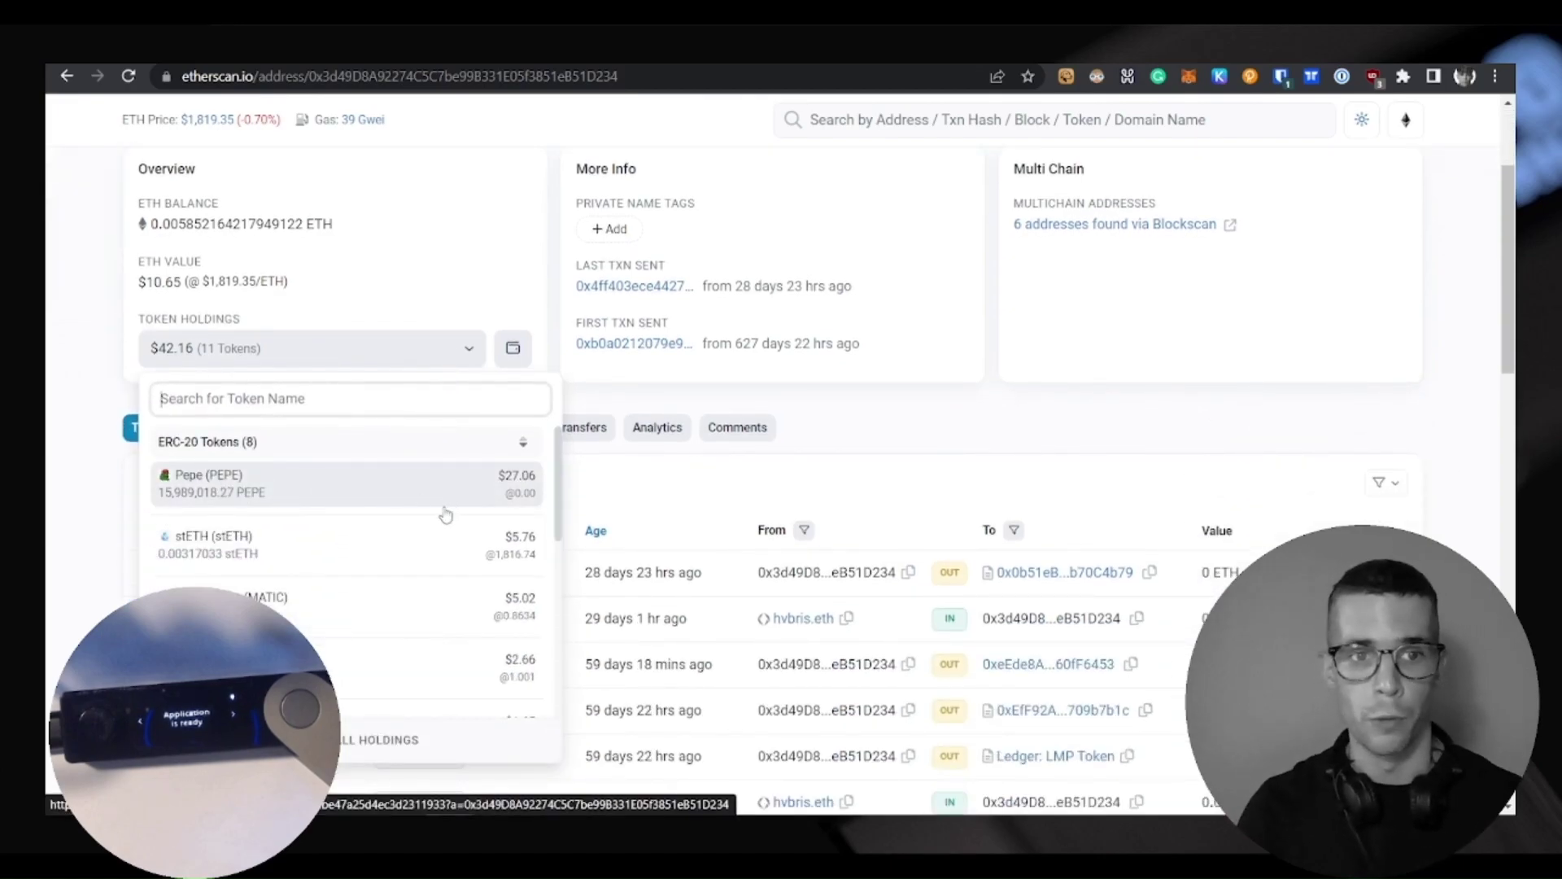
scroll(444, 502, down, 2)
scroll(407, 529, up, 4)
scroll(377, 558, up, 2)
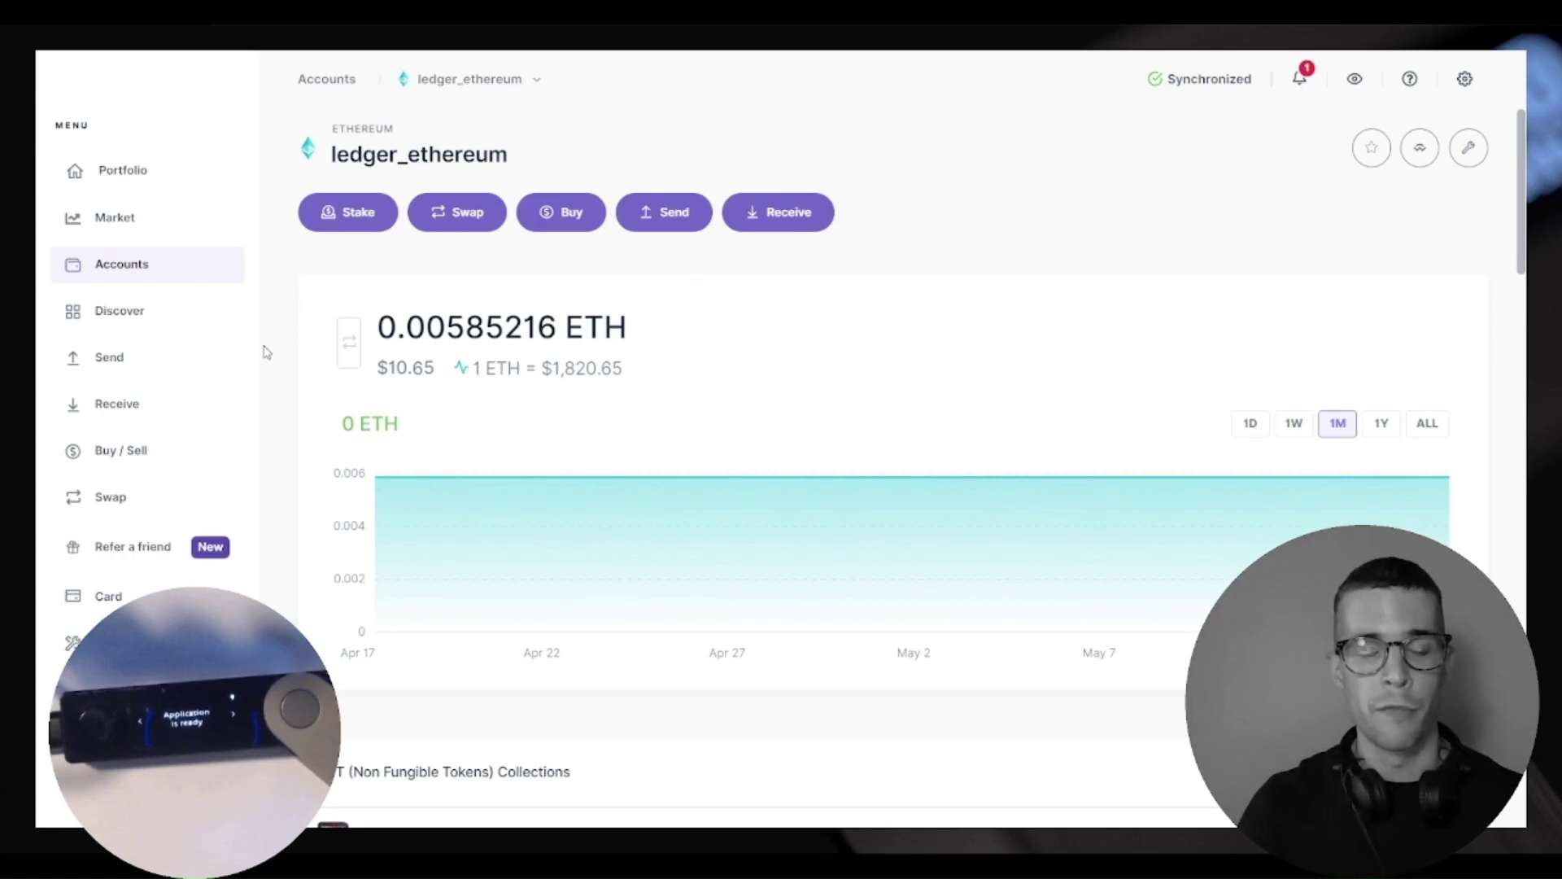
Open Zerion from Discover and scroll its ledger_ethereum overview to the Pepe asset
click(133, 324)
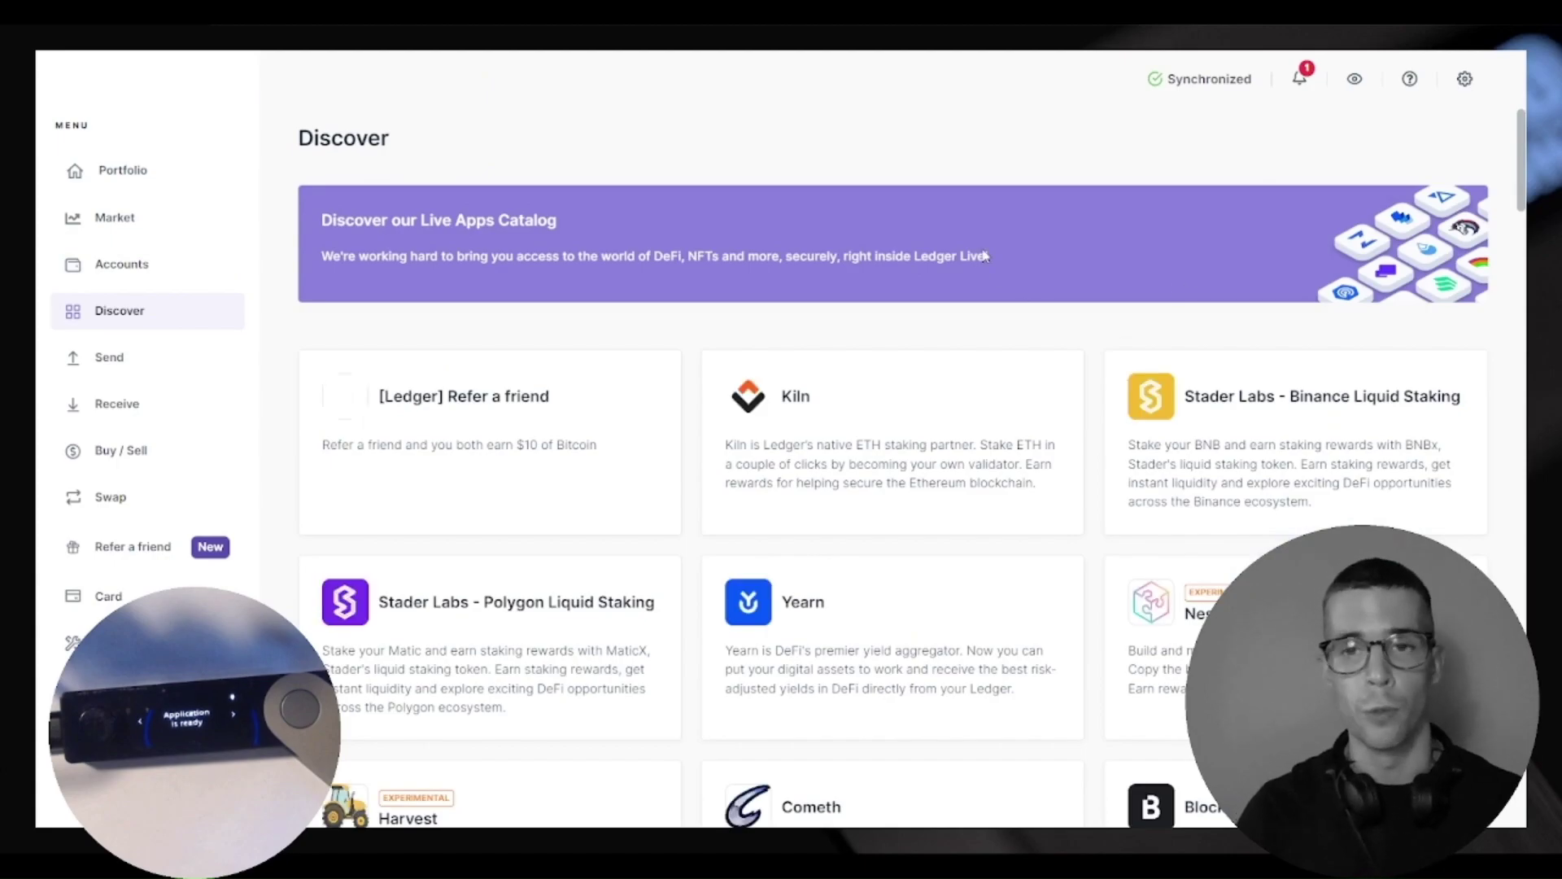
scroll(927, 374, down, 5)
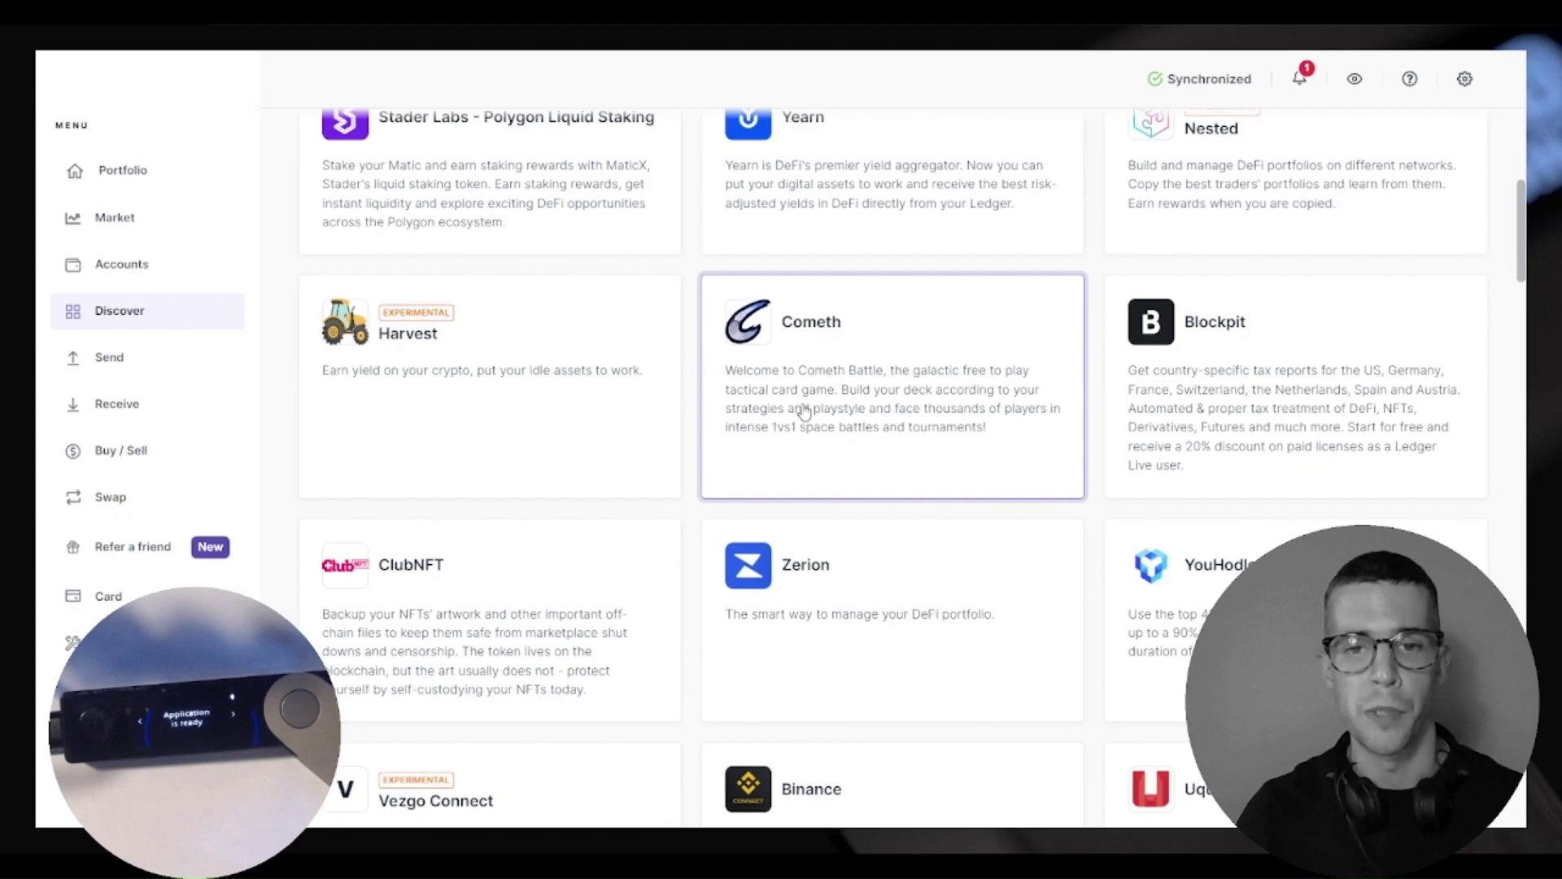
scroll(854, 429, down, 2)
click(842, 392)
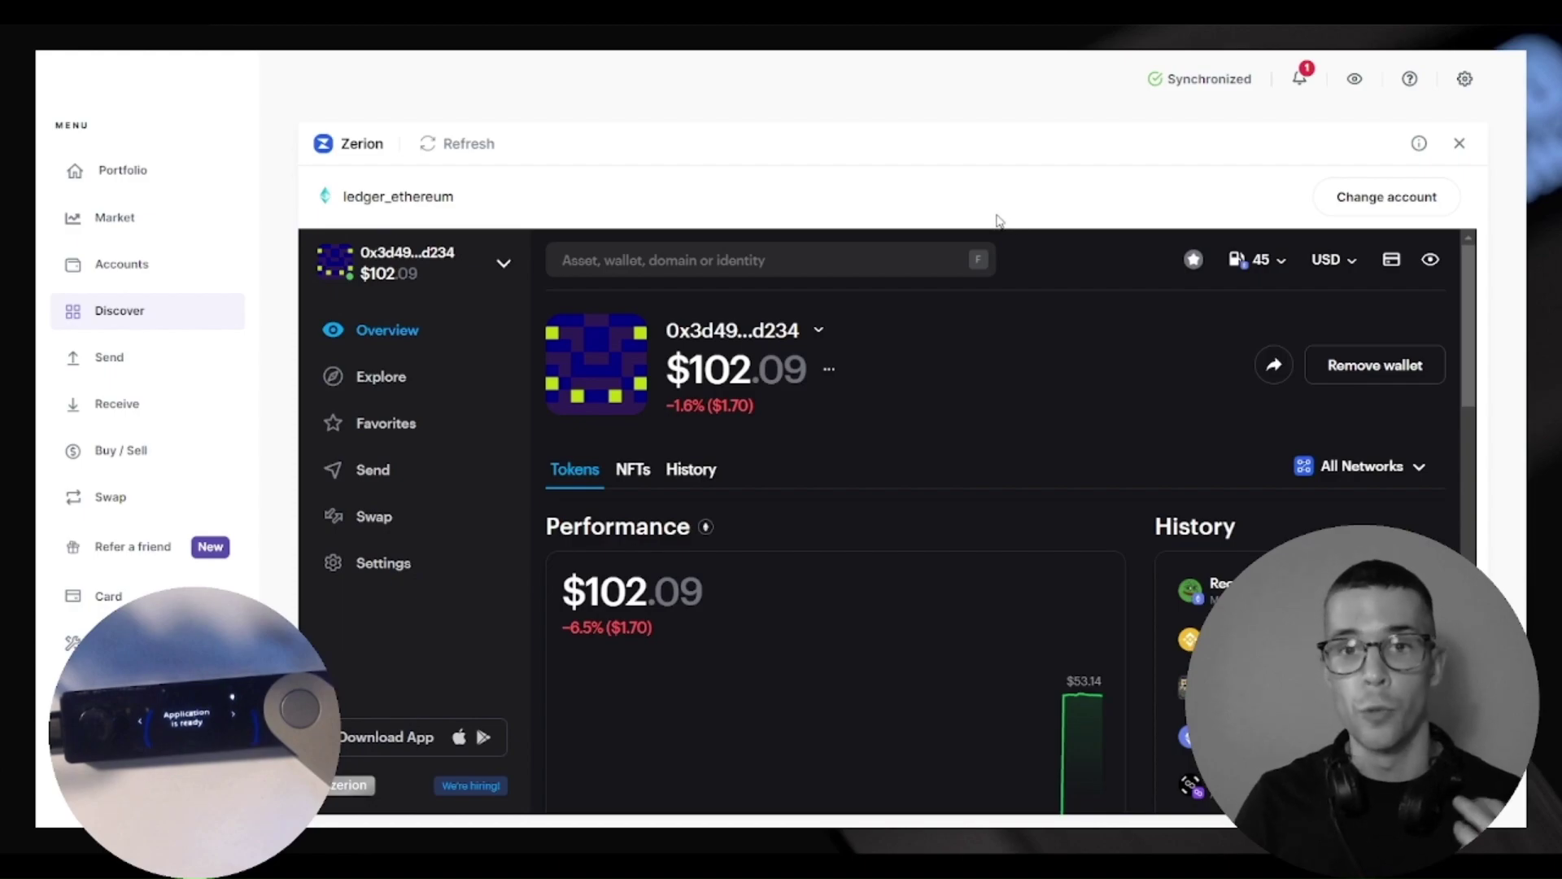
scroll(1282, 490, down, 5)
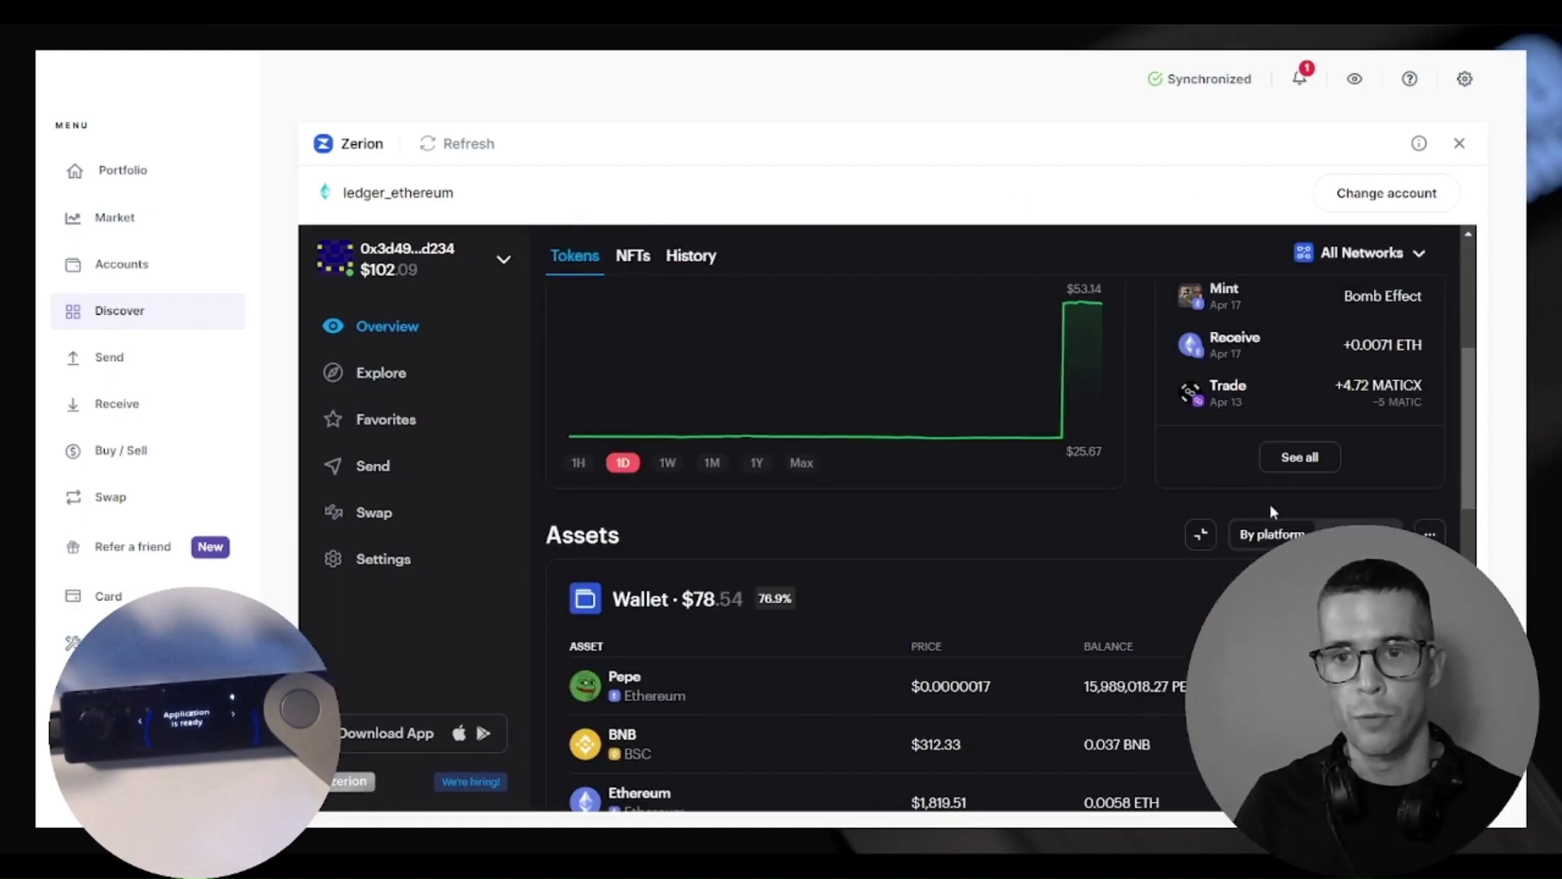
scroll(1269, 480, up, 1)
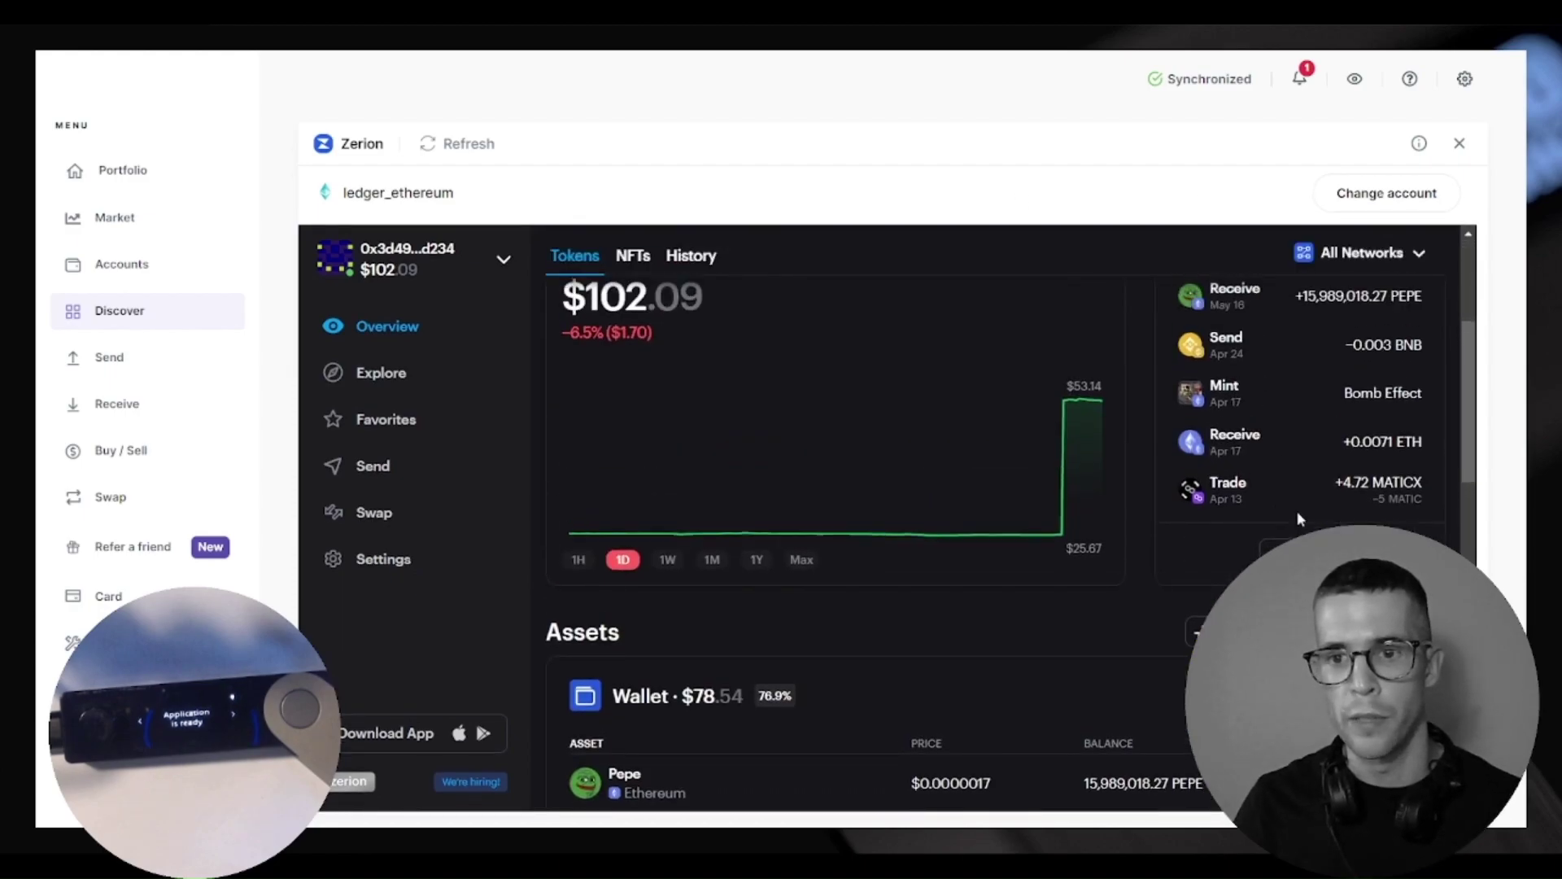
scroll(1240, 353, up, 1)
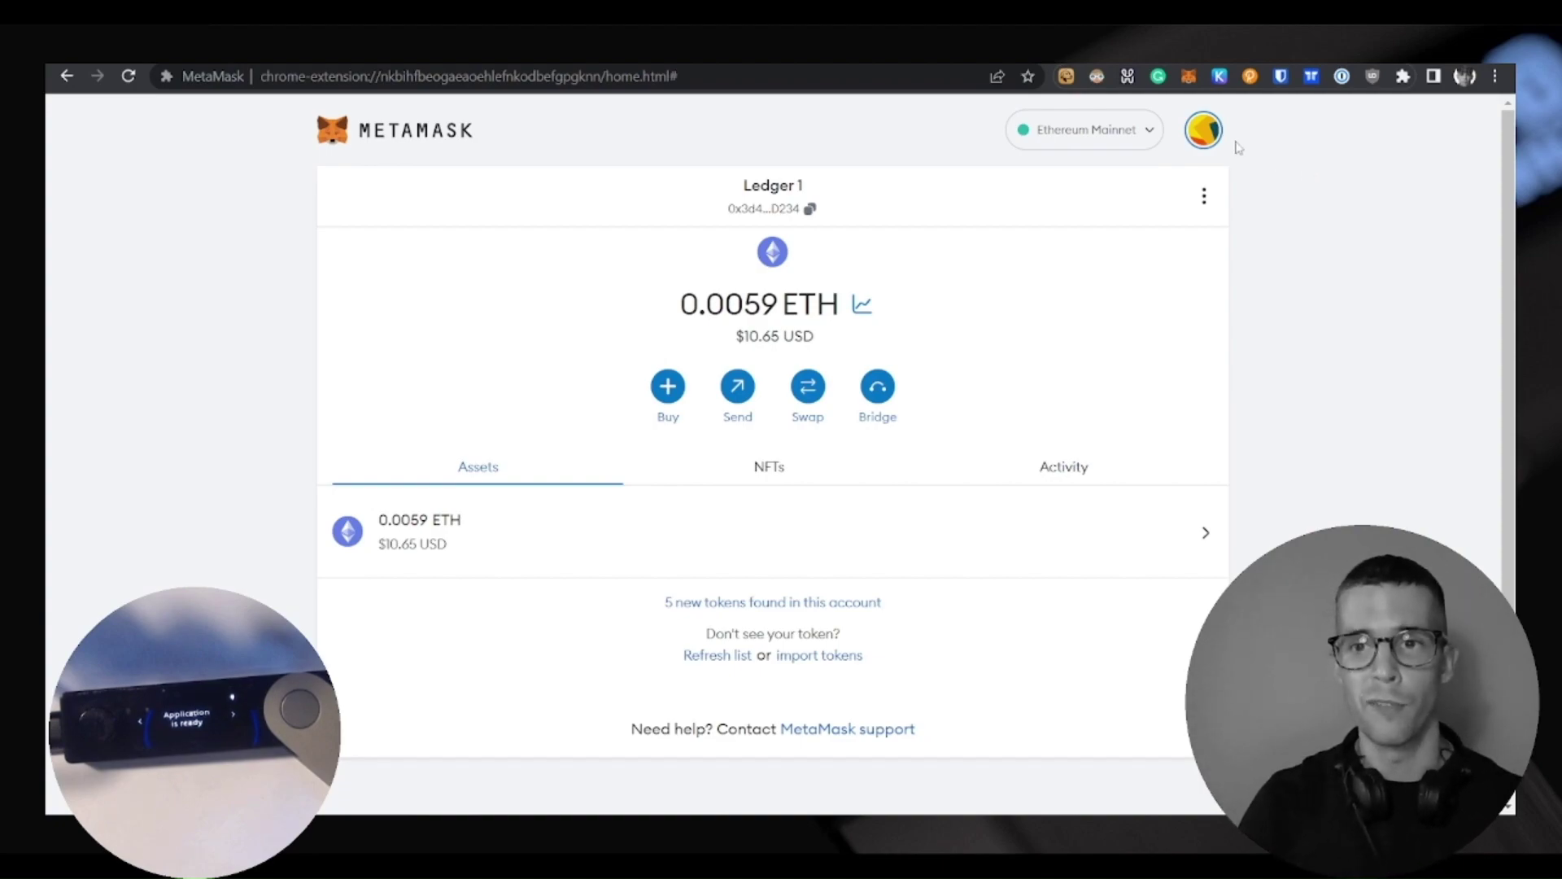
Keep Ledger 1 selected in MetaMask and open Import tokens on the Custom token tab
click(1208, 138)
scroll(1188, 366, down, 5)
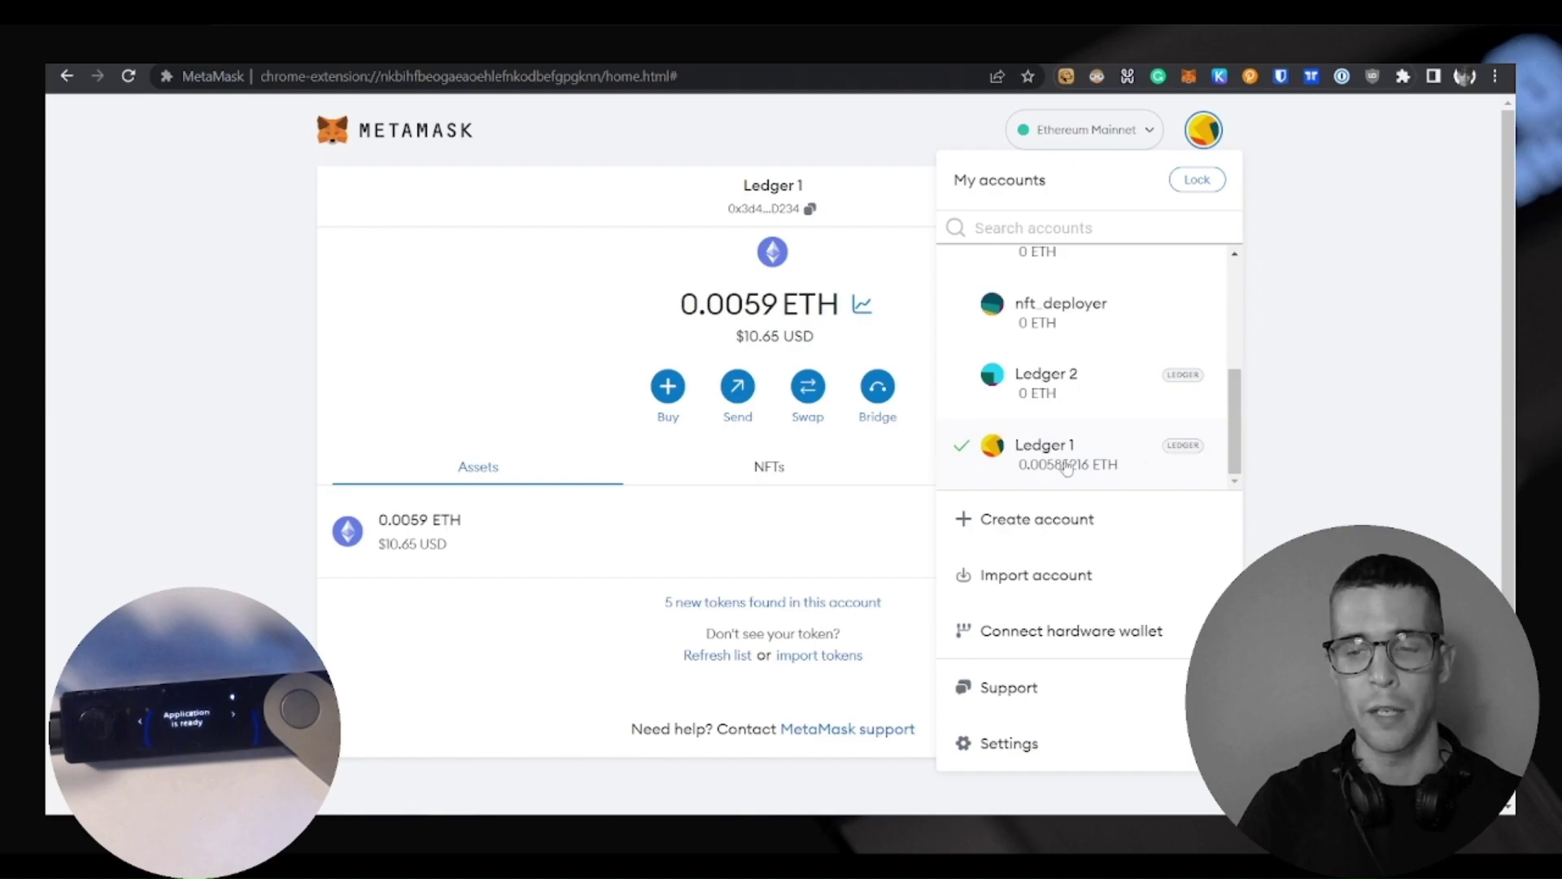
click(1066, 468)
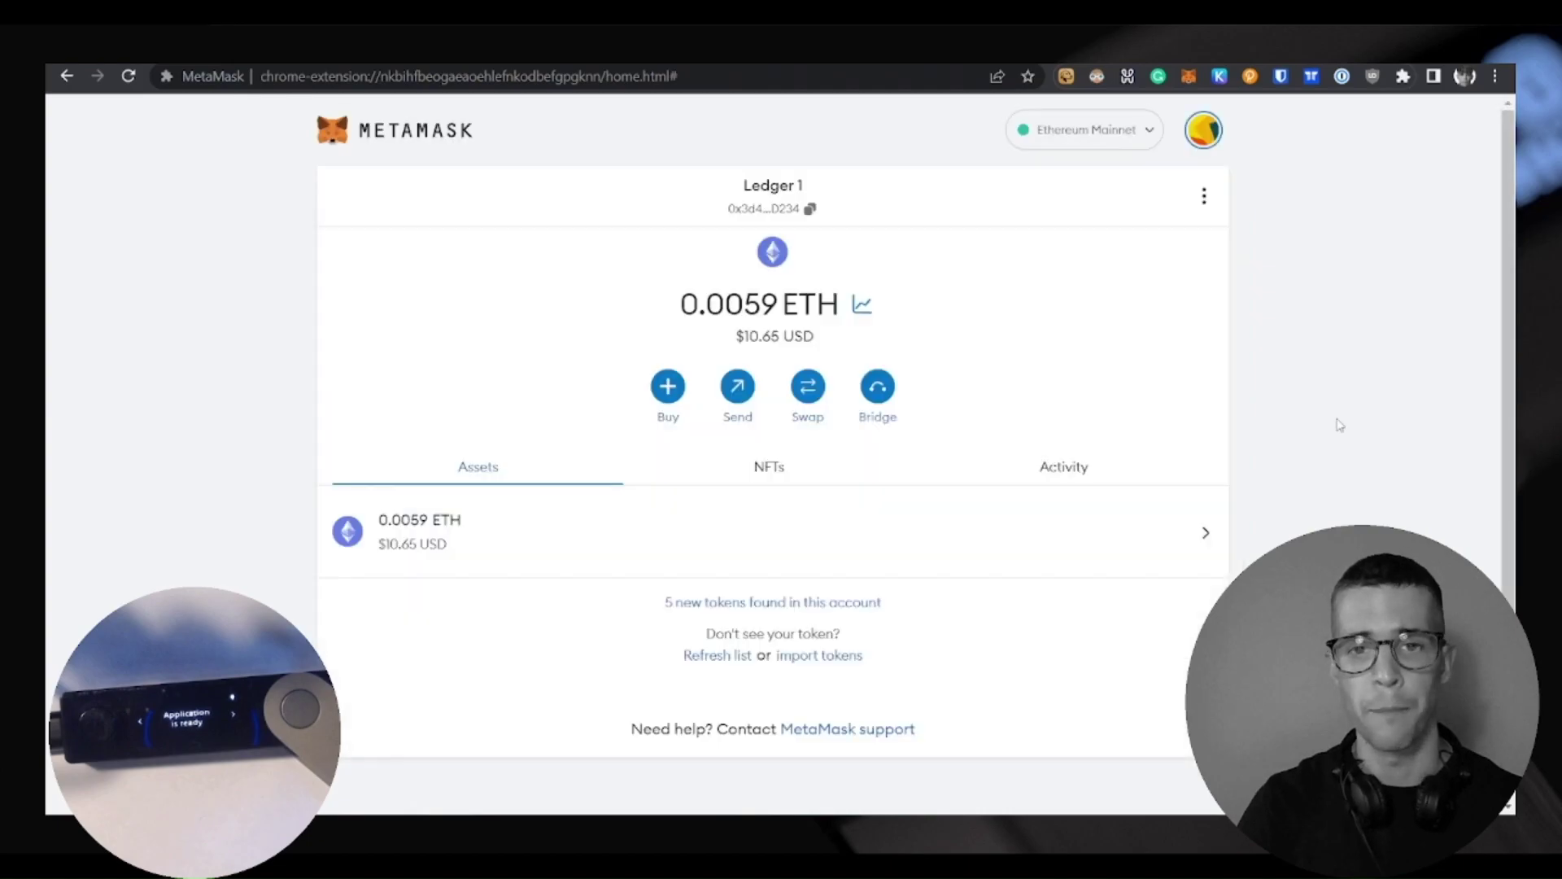
click(846, 656)
click(783, 262)
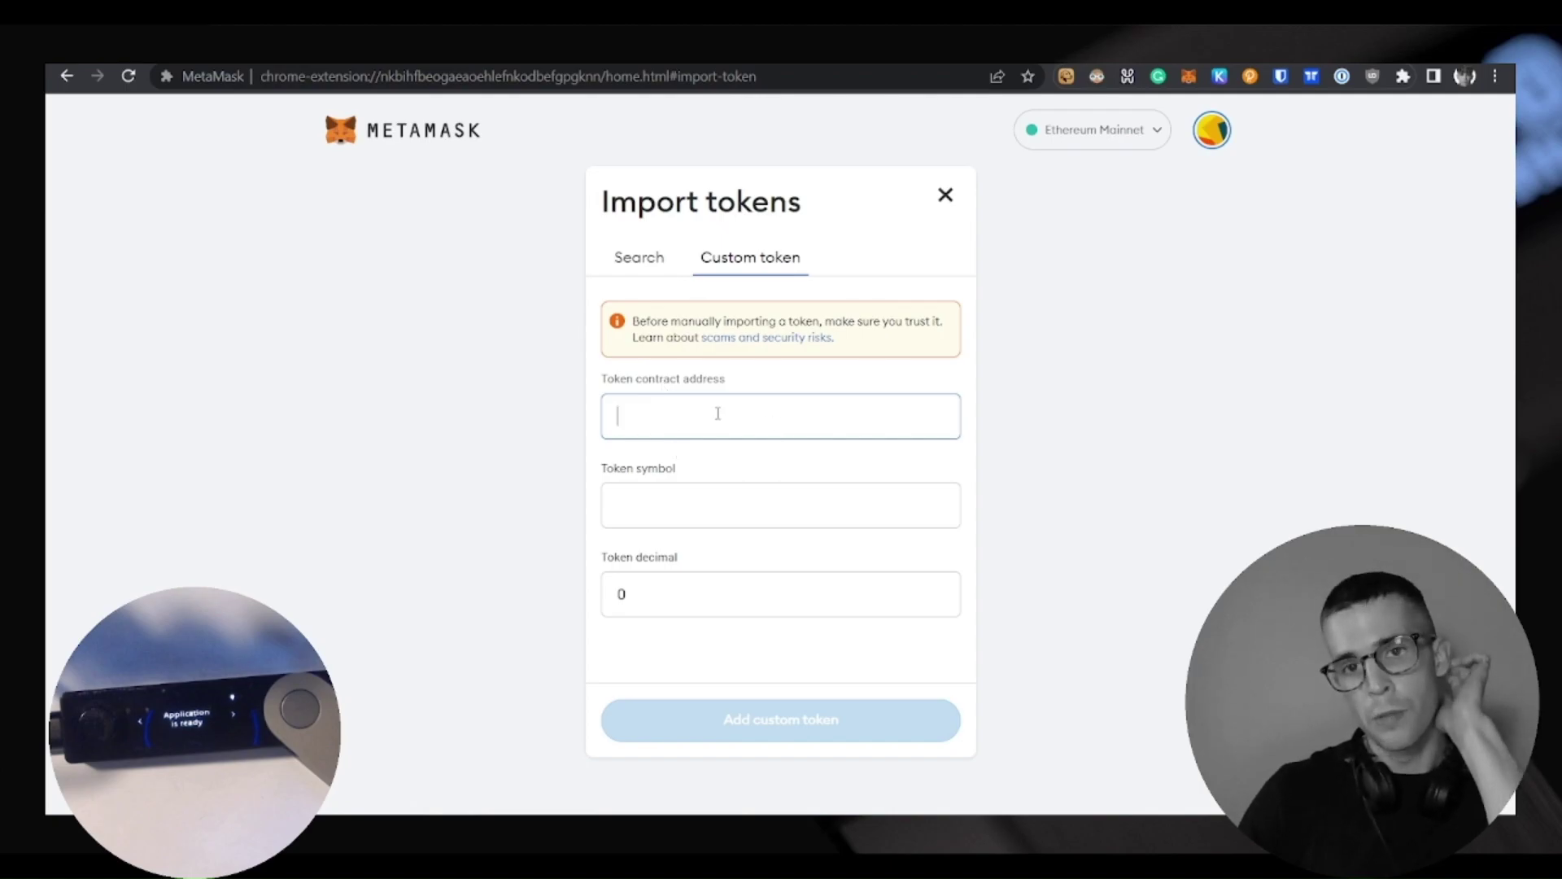
Open the Pepe token page from Etherscan's token holdings and copy its contract address
key(ctrl+Tab)
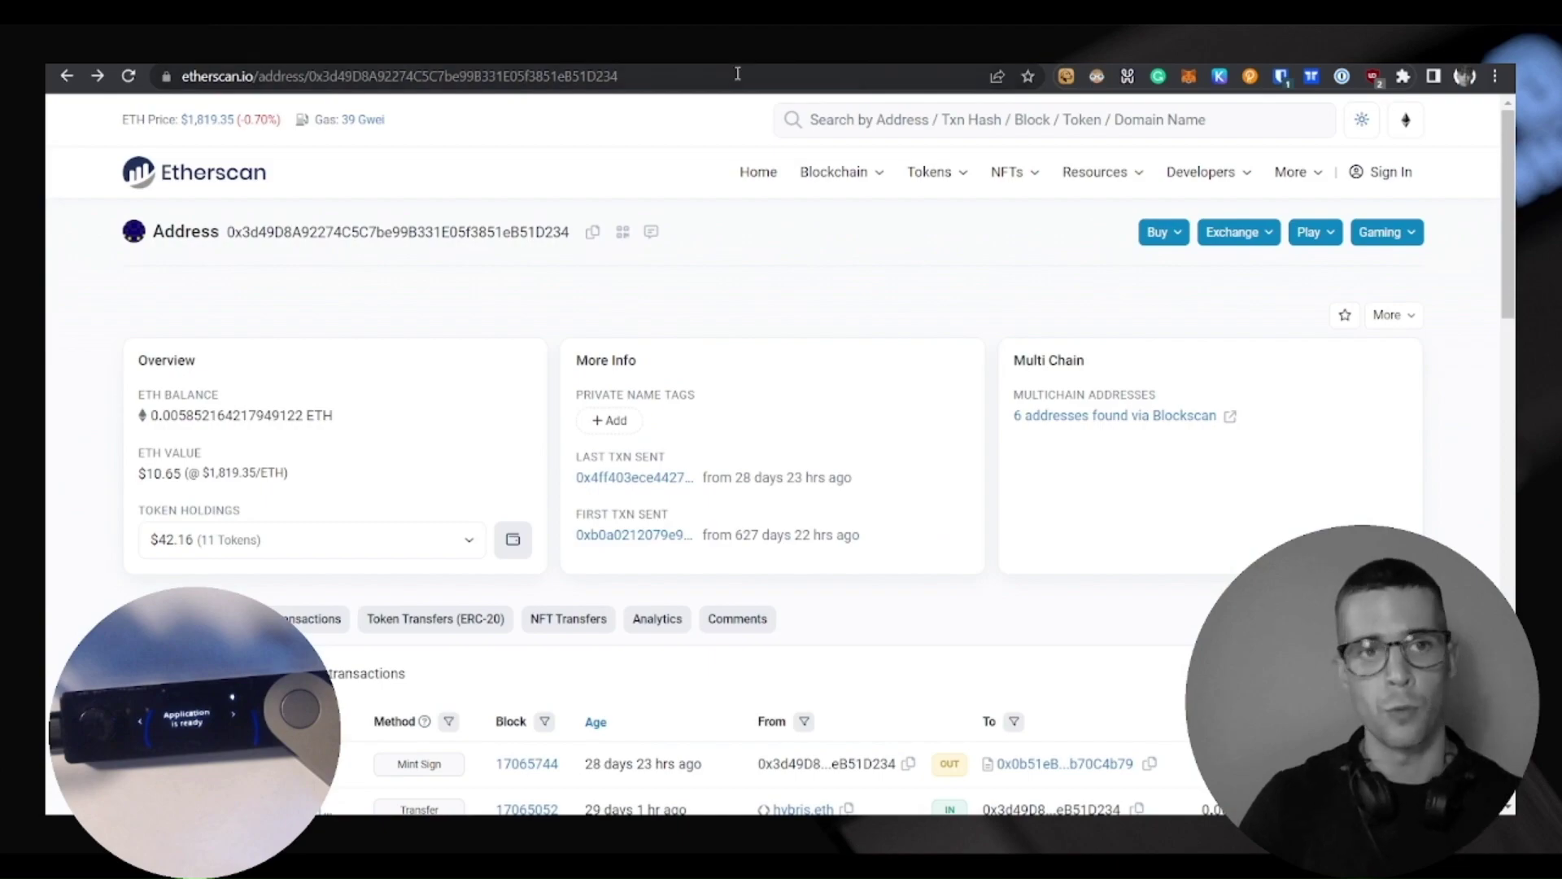
double_click(317, 232)
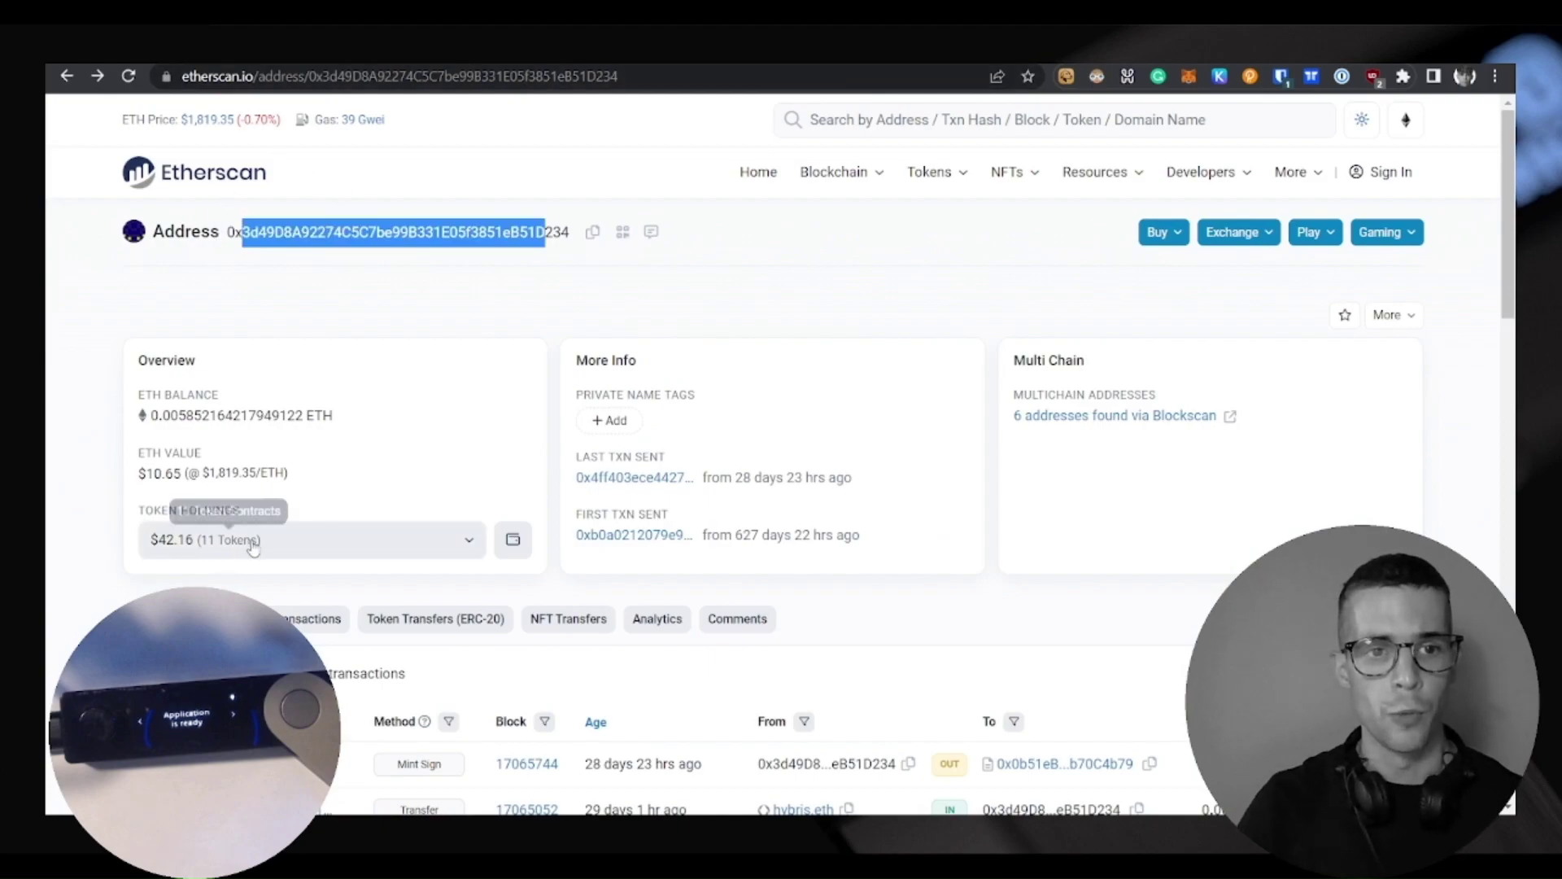
click(260, 543)
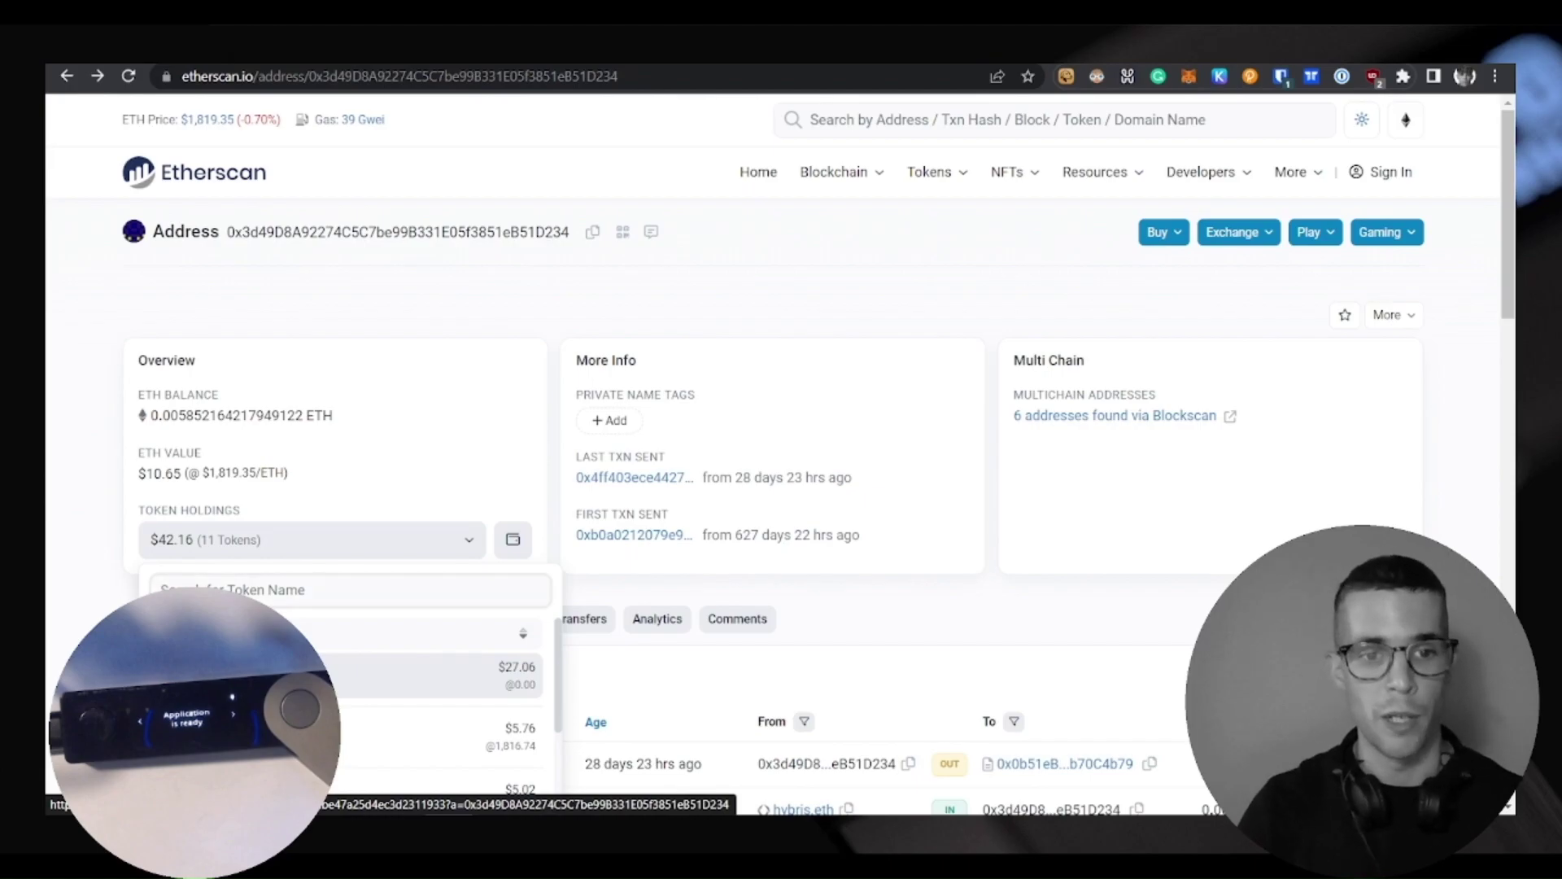
click(269, 674)
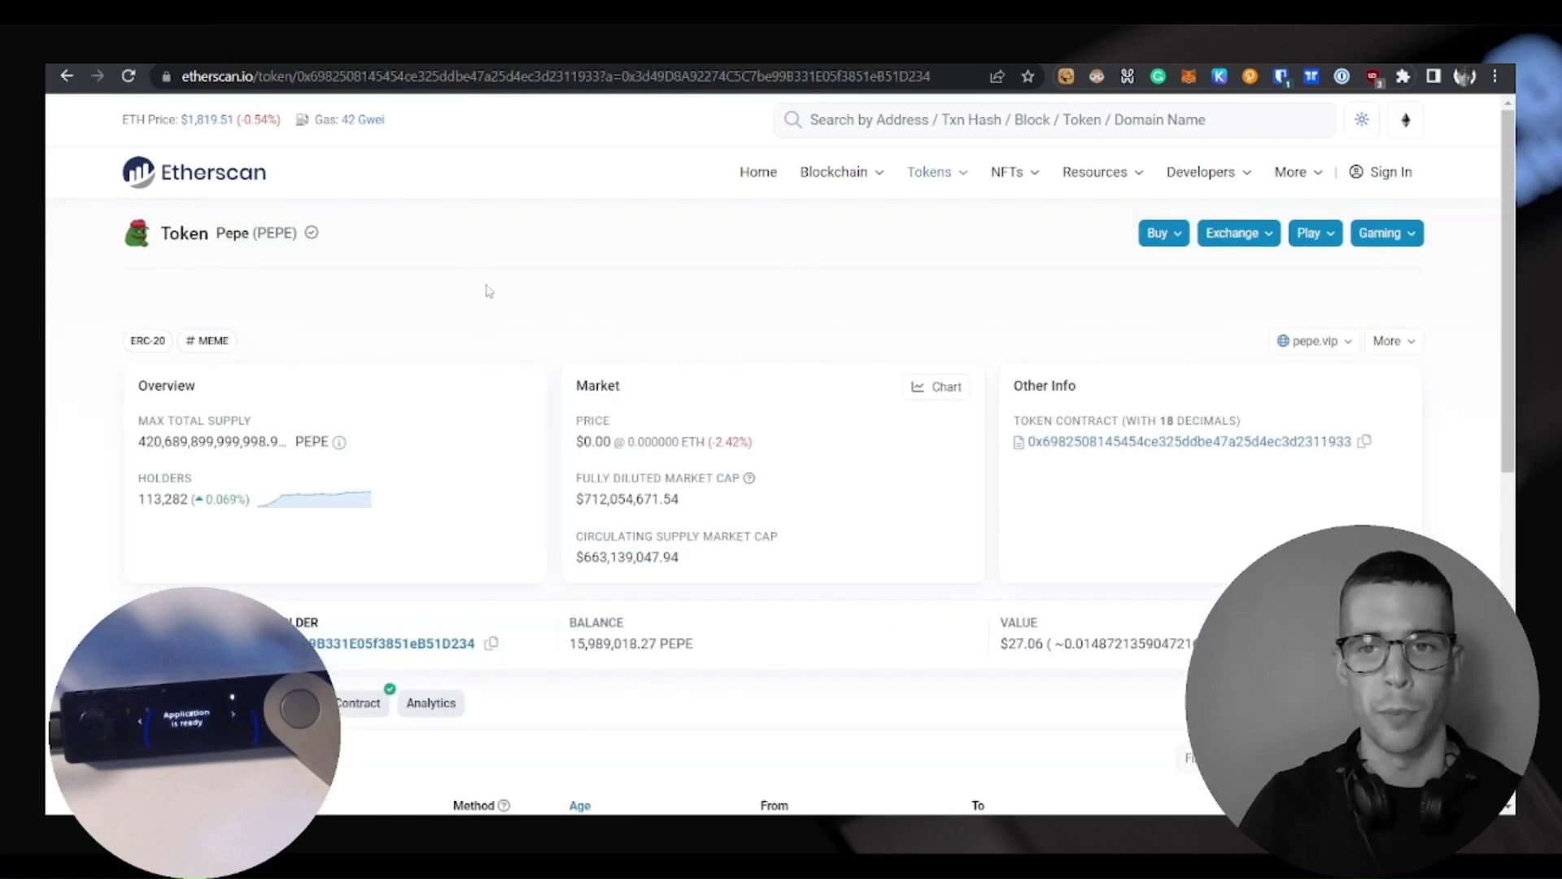
drag(1014, 420, 1119, 421)
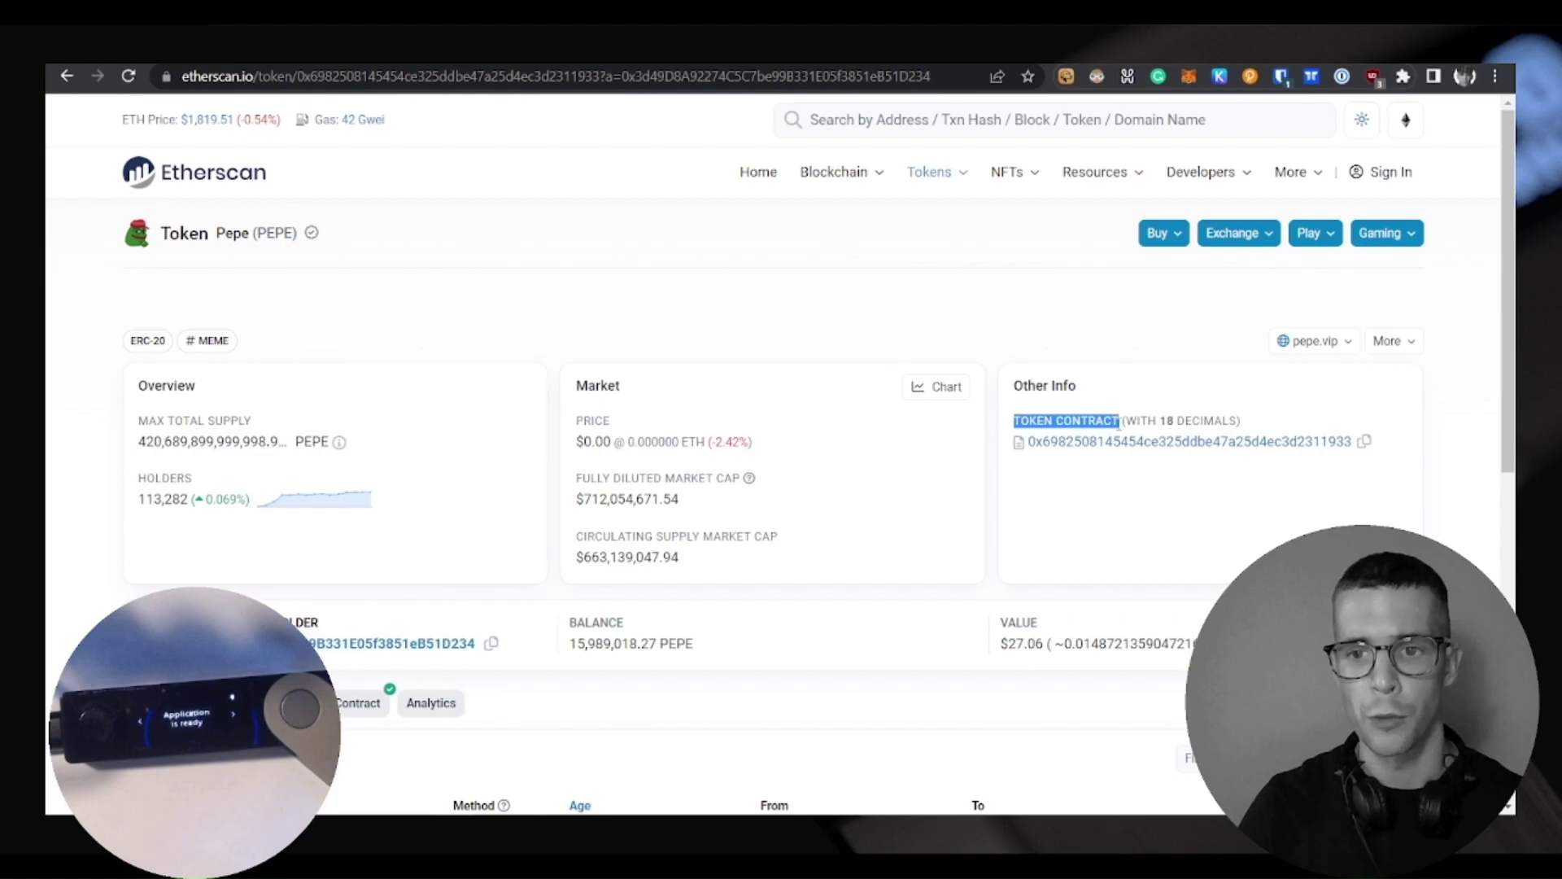
click(1171, 415)
click(1364, 441)
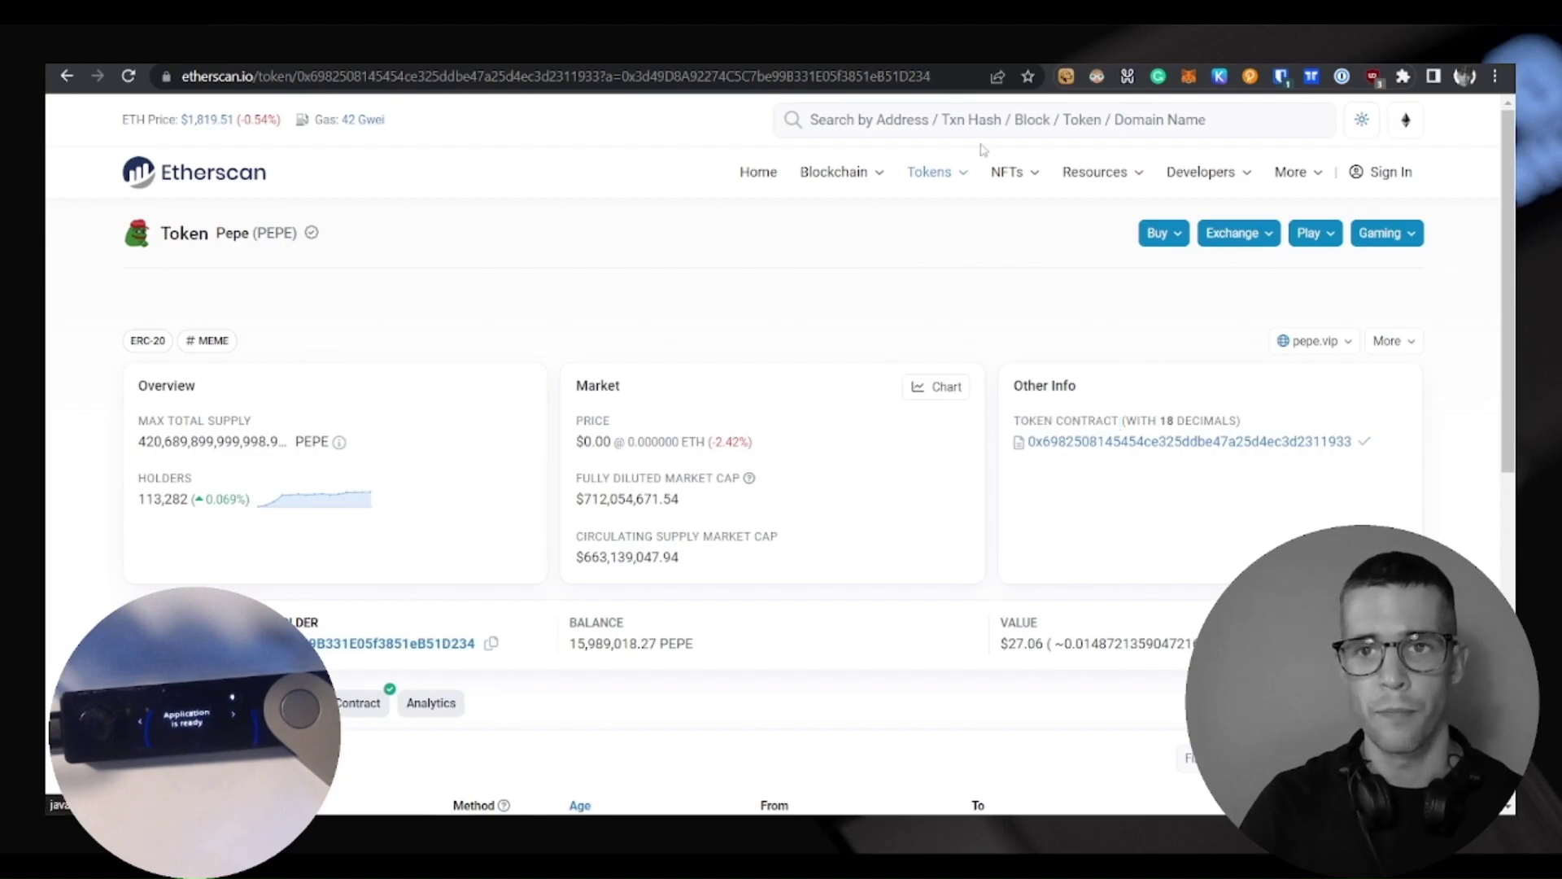
key(ctrl+Tab)
Paste the PEPE contract address, add and import the custom token, showing 15989018.27 PEPE
click(648, 405)
key(ctrl+v)
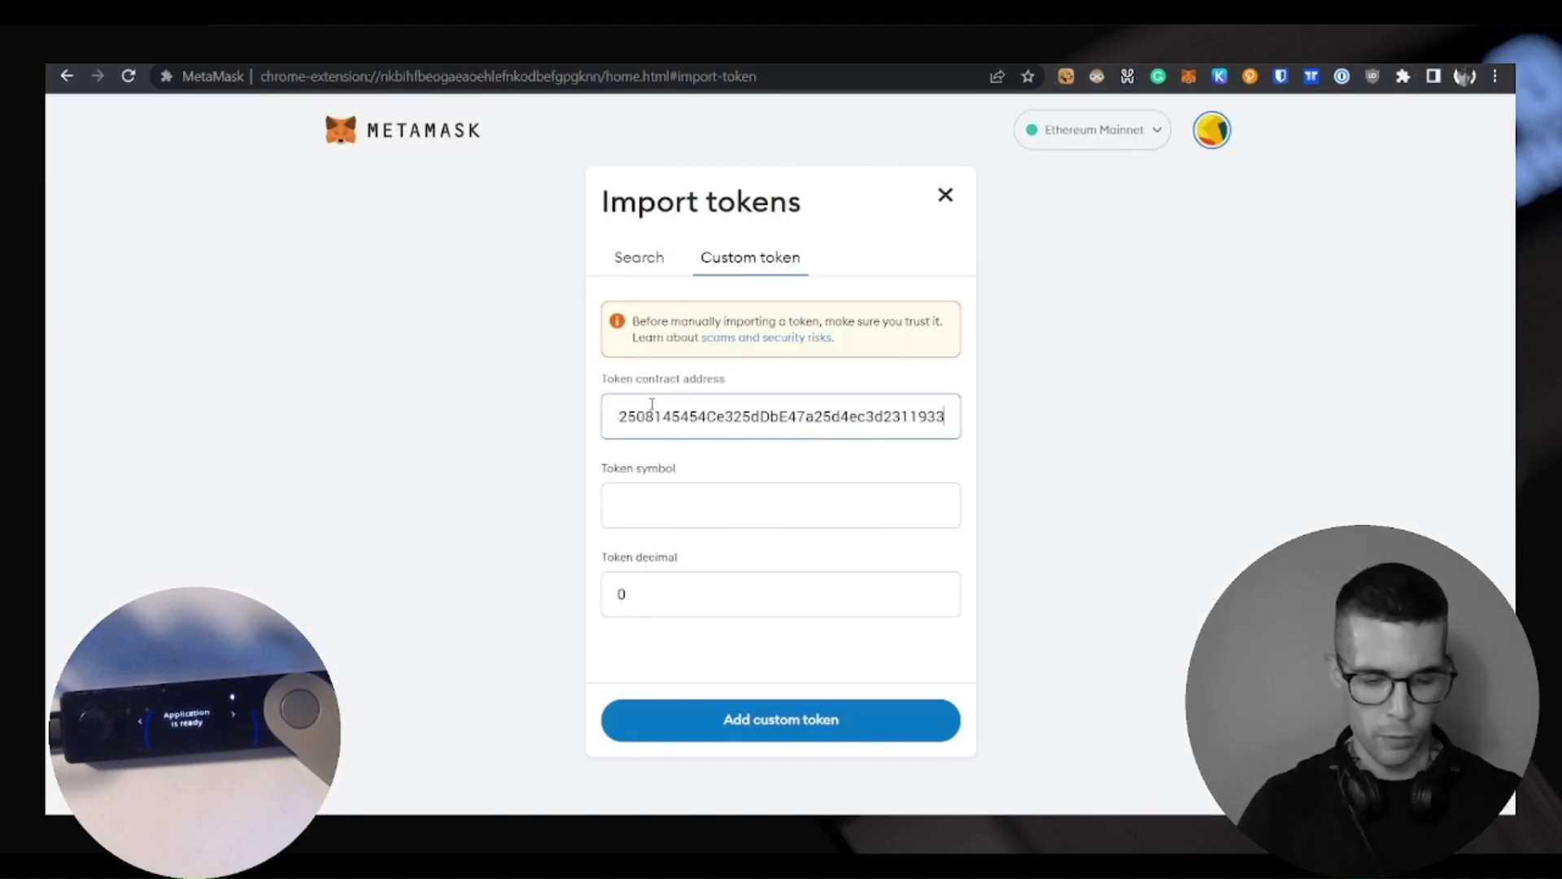
click(773, 717)
click(882, 726)
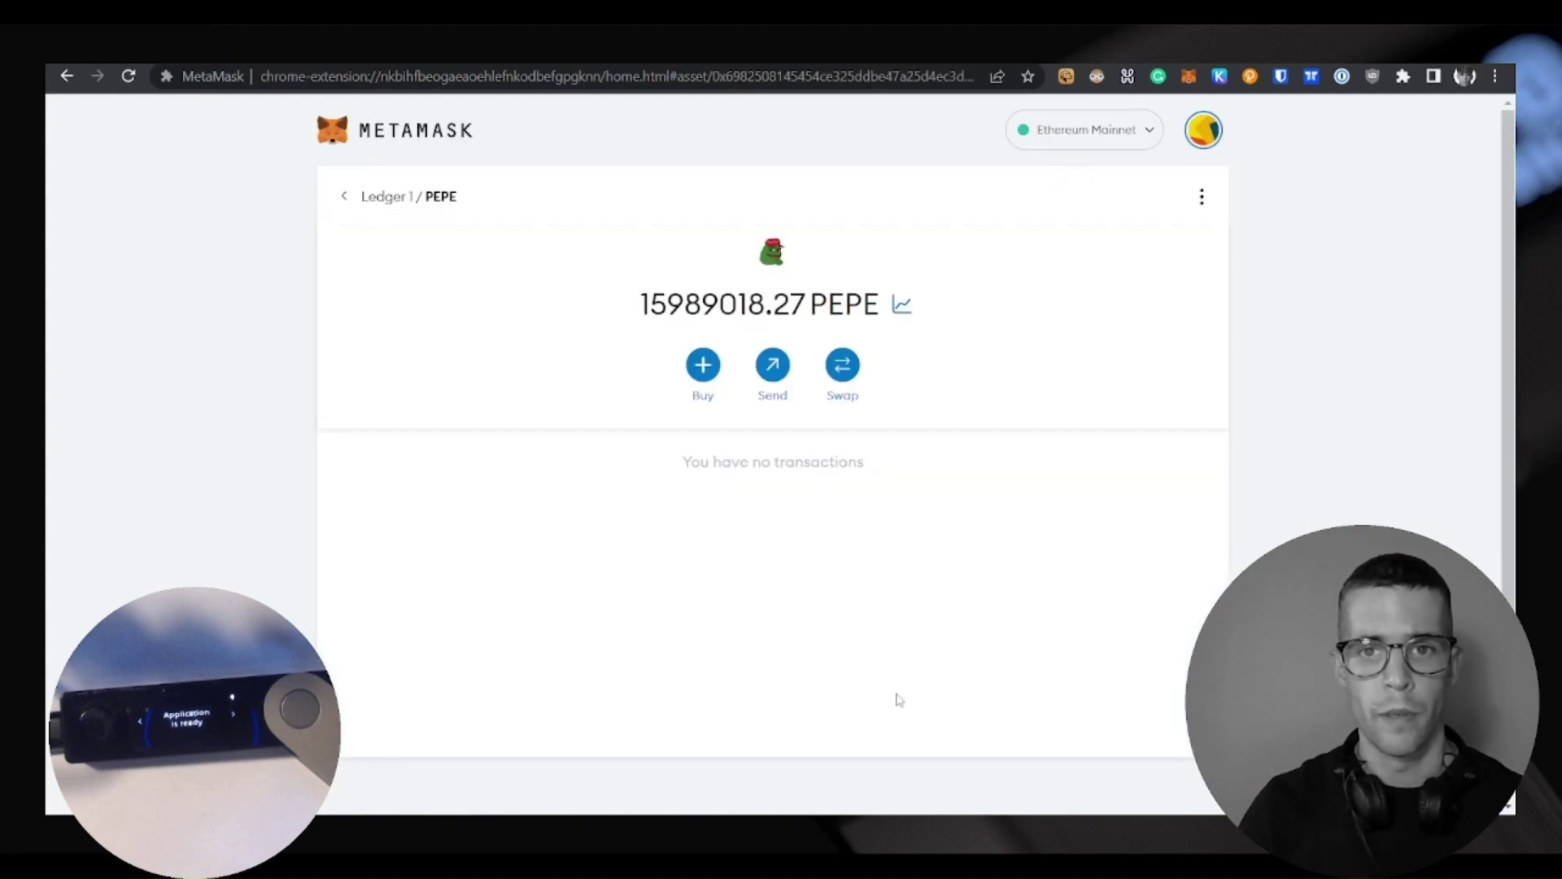
drag(640, 317, 807, 314)
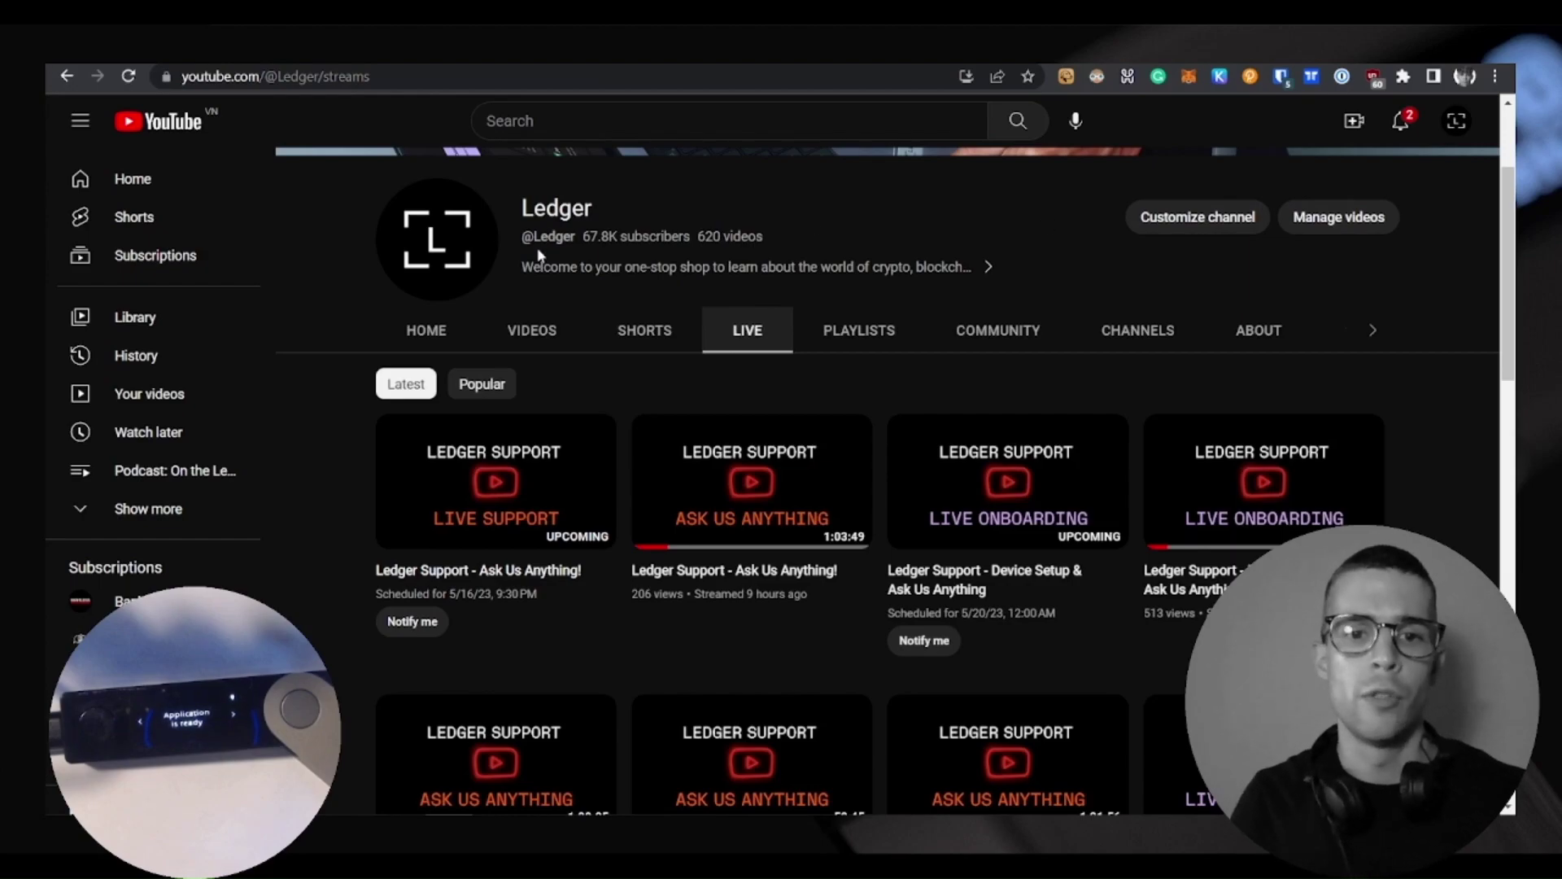
click(752, 342)
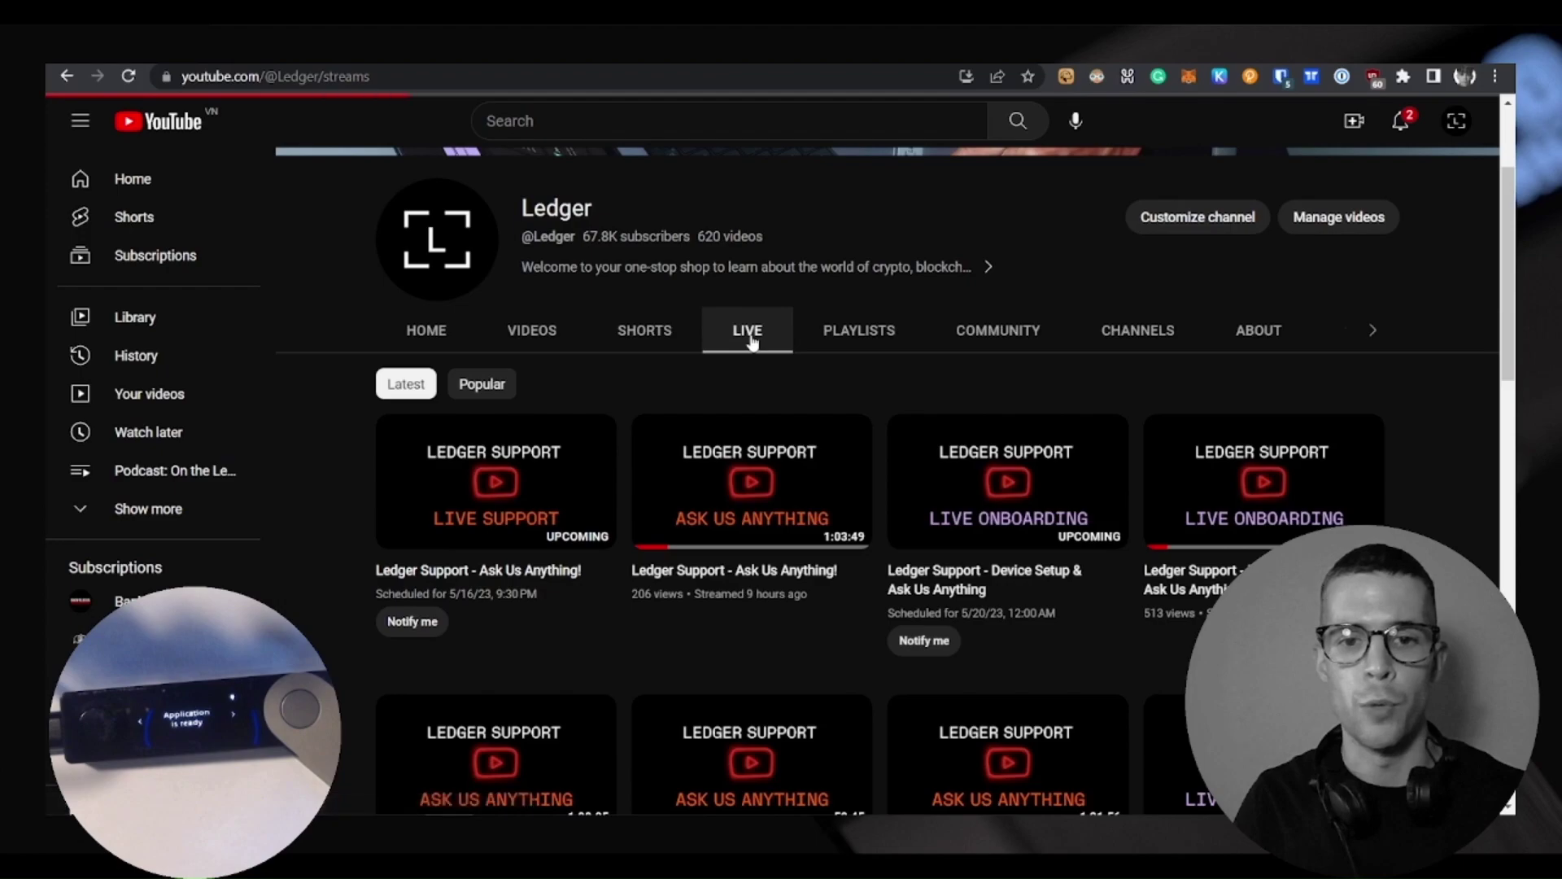